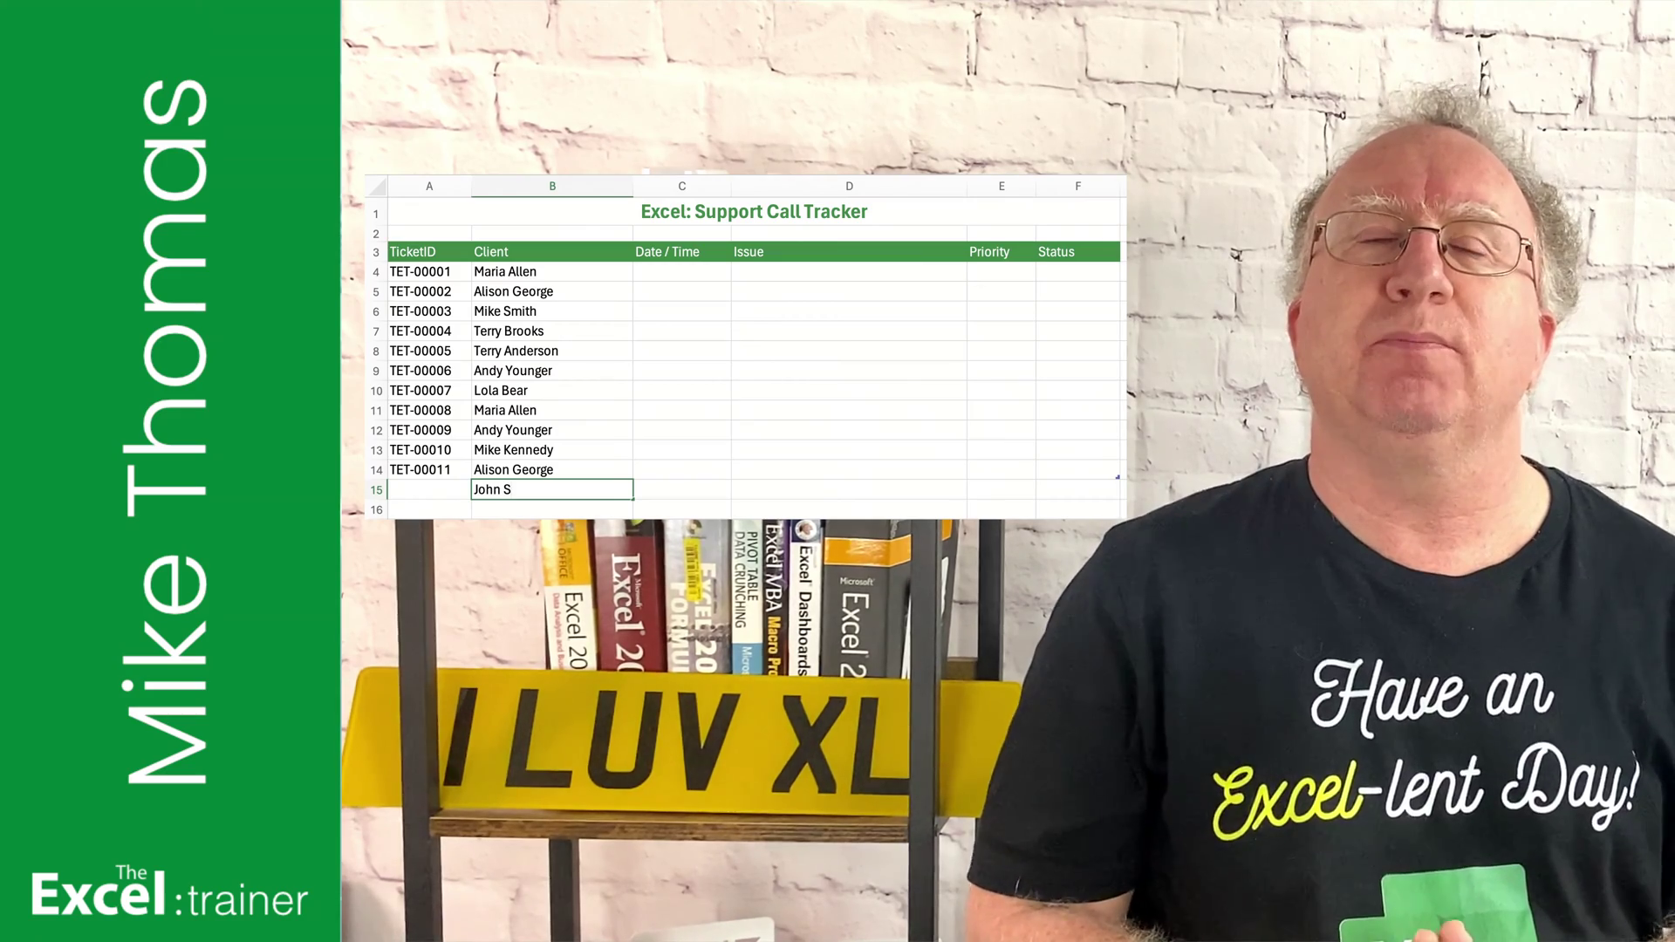
Step: Enter a client name in B15 so the table extends and A15 auto-fills TET-00012
type("mith")
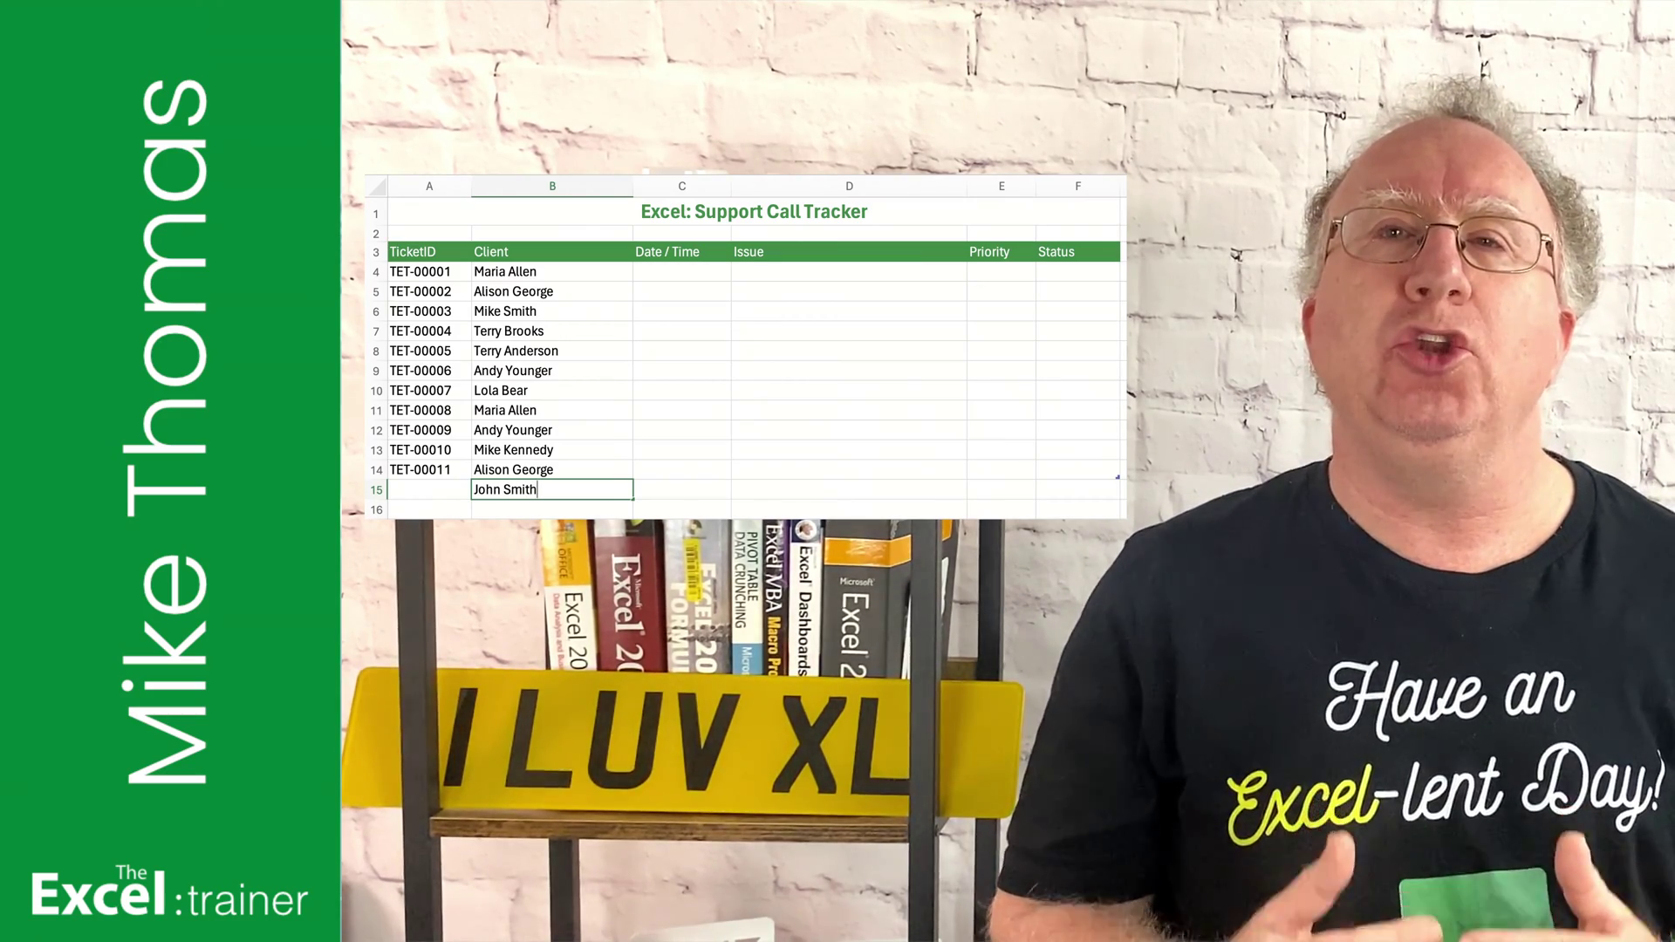
key("ctrl+Return")
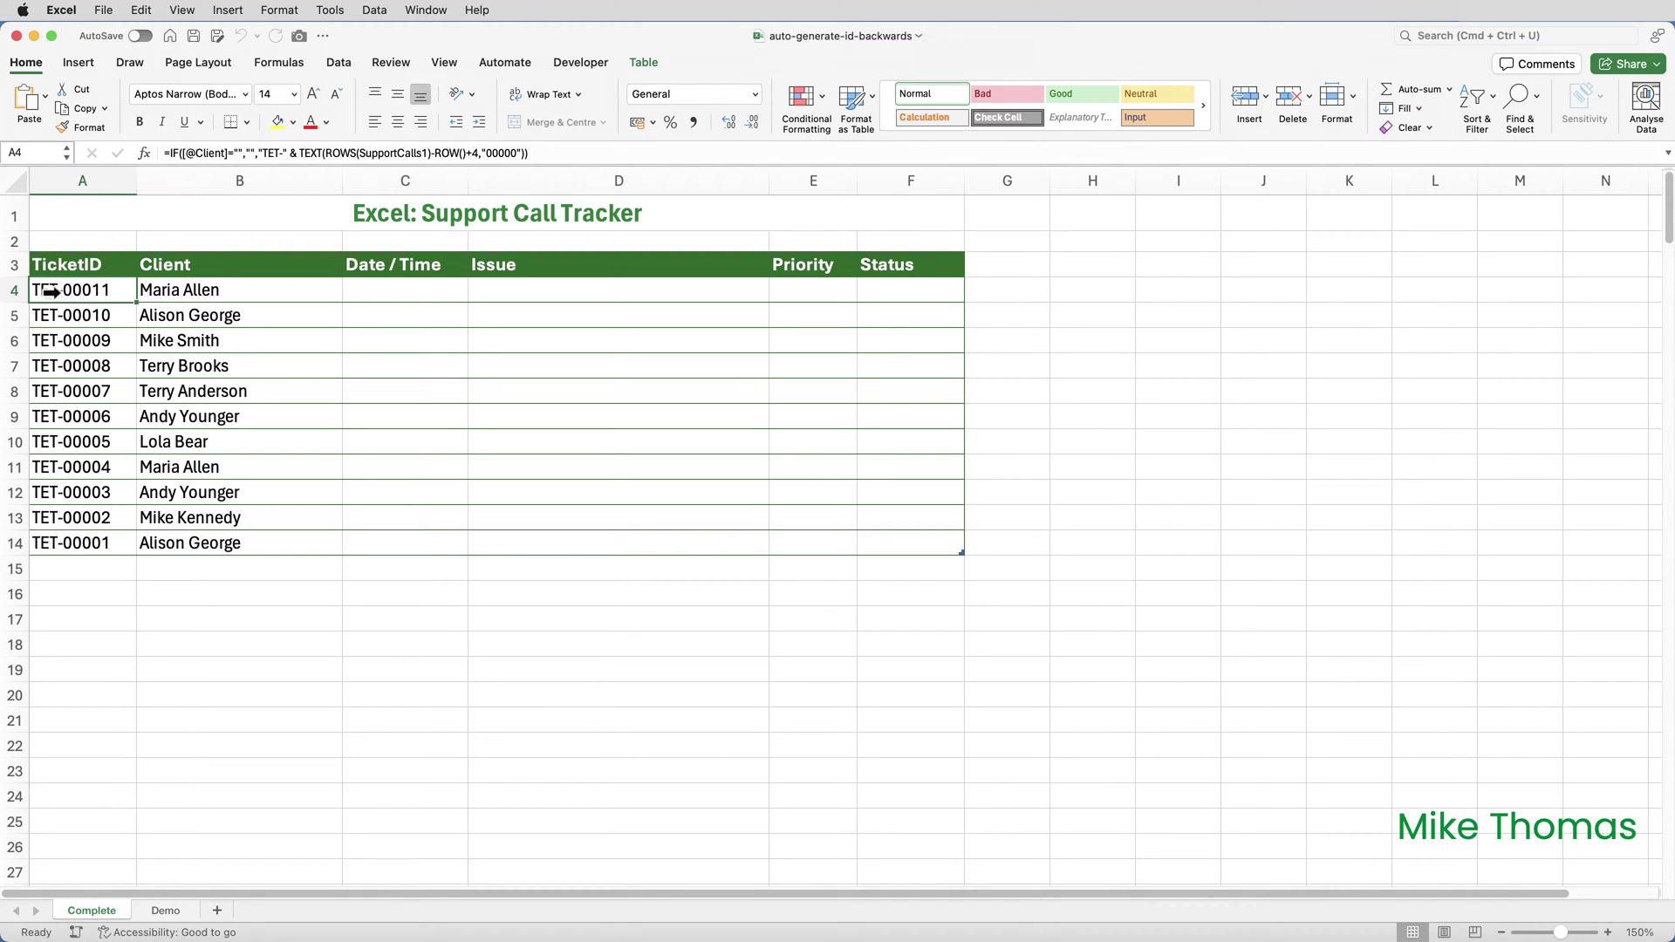
Step: Insert a new row 4 at the table top and enter a client name, numbered TET-00012
left_click(24, 291)
right_click(24, 291)
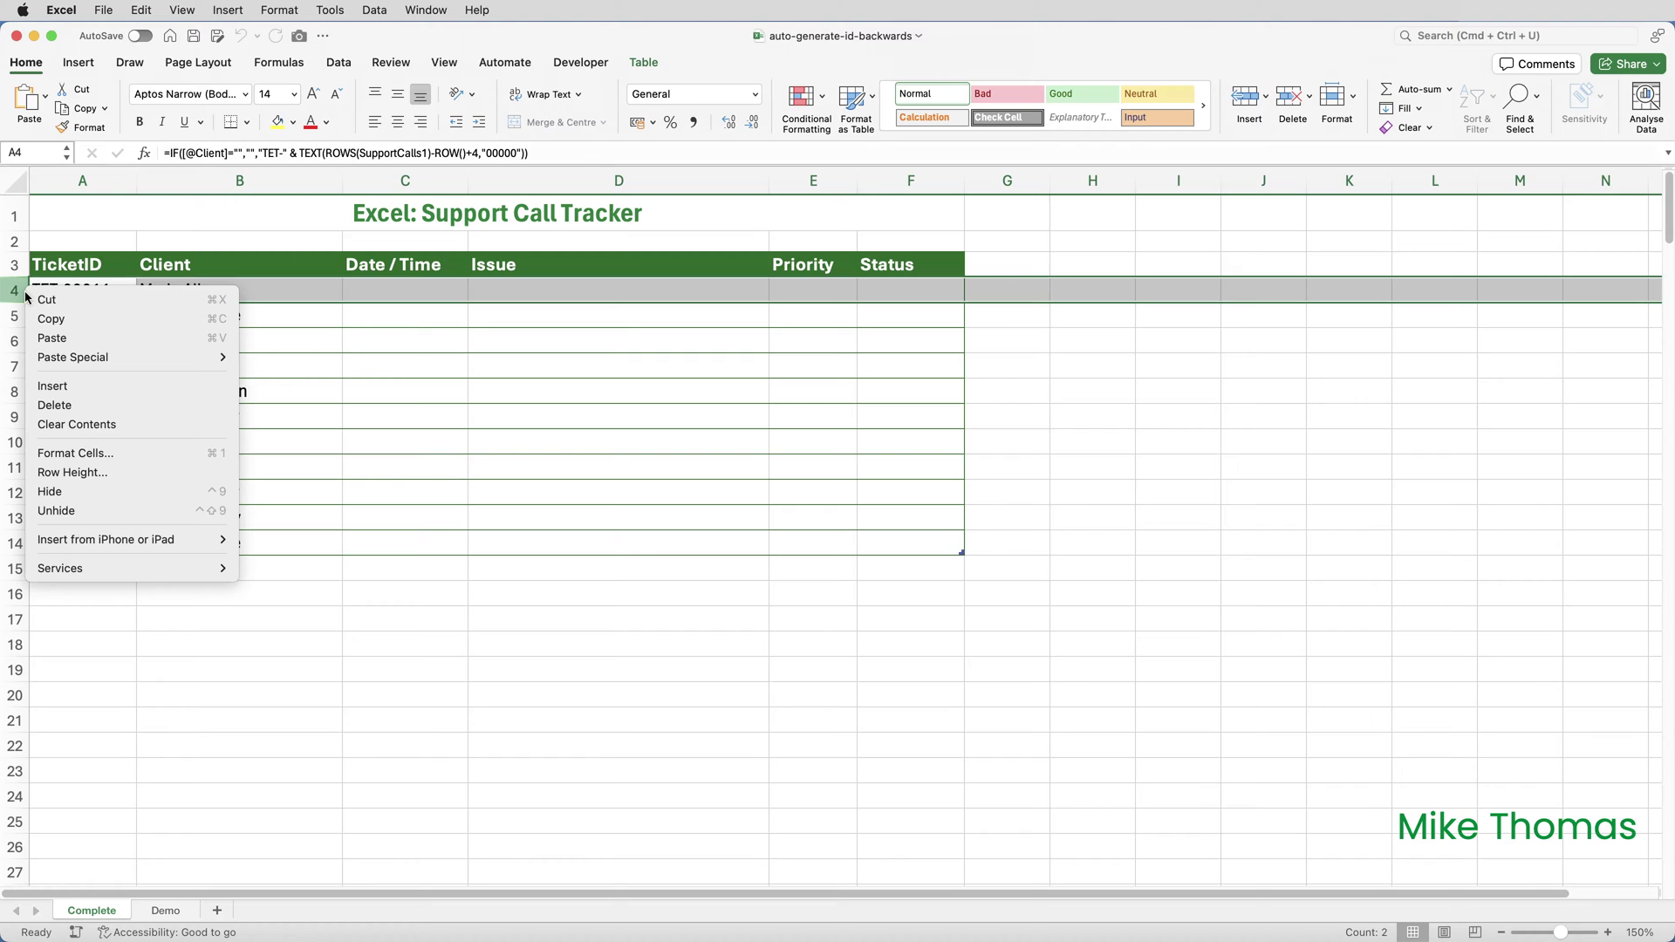
left_click(80, 393)
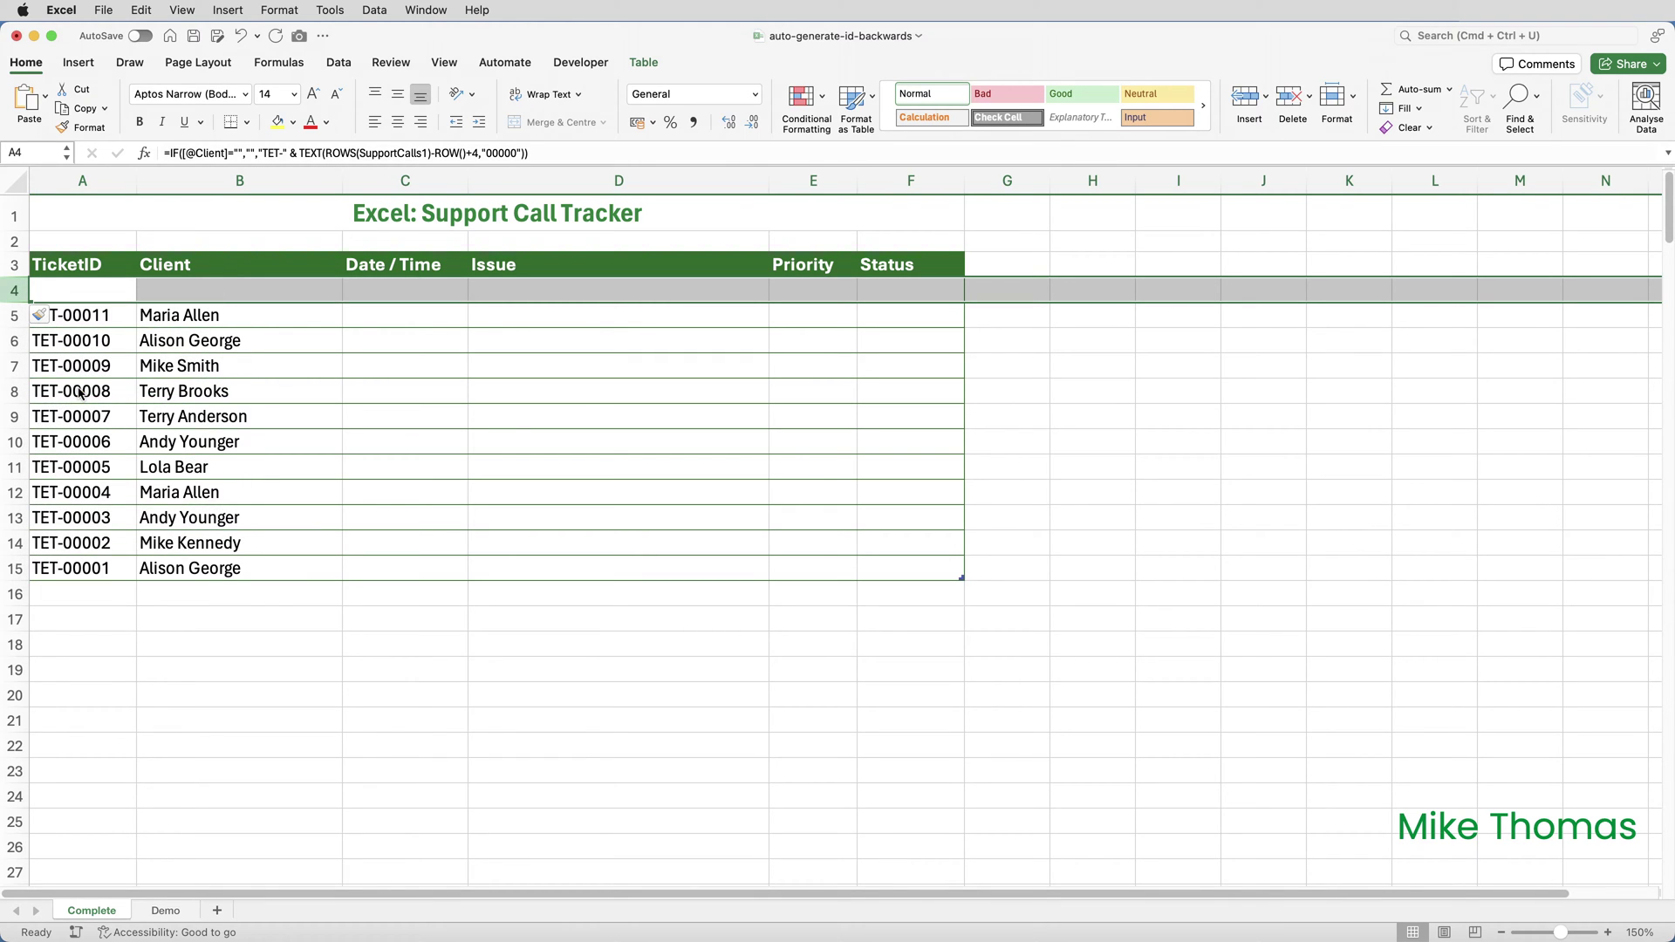
left_click(163, 293)
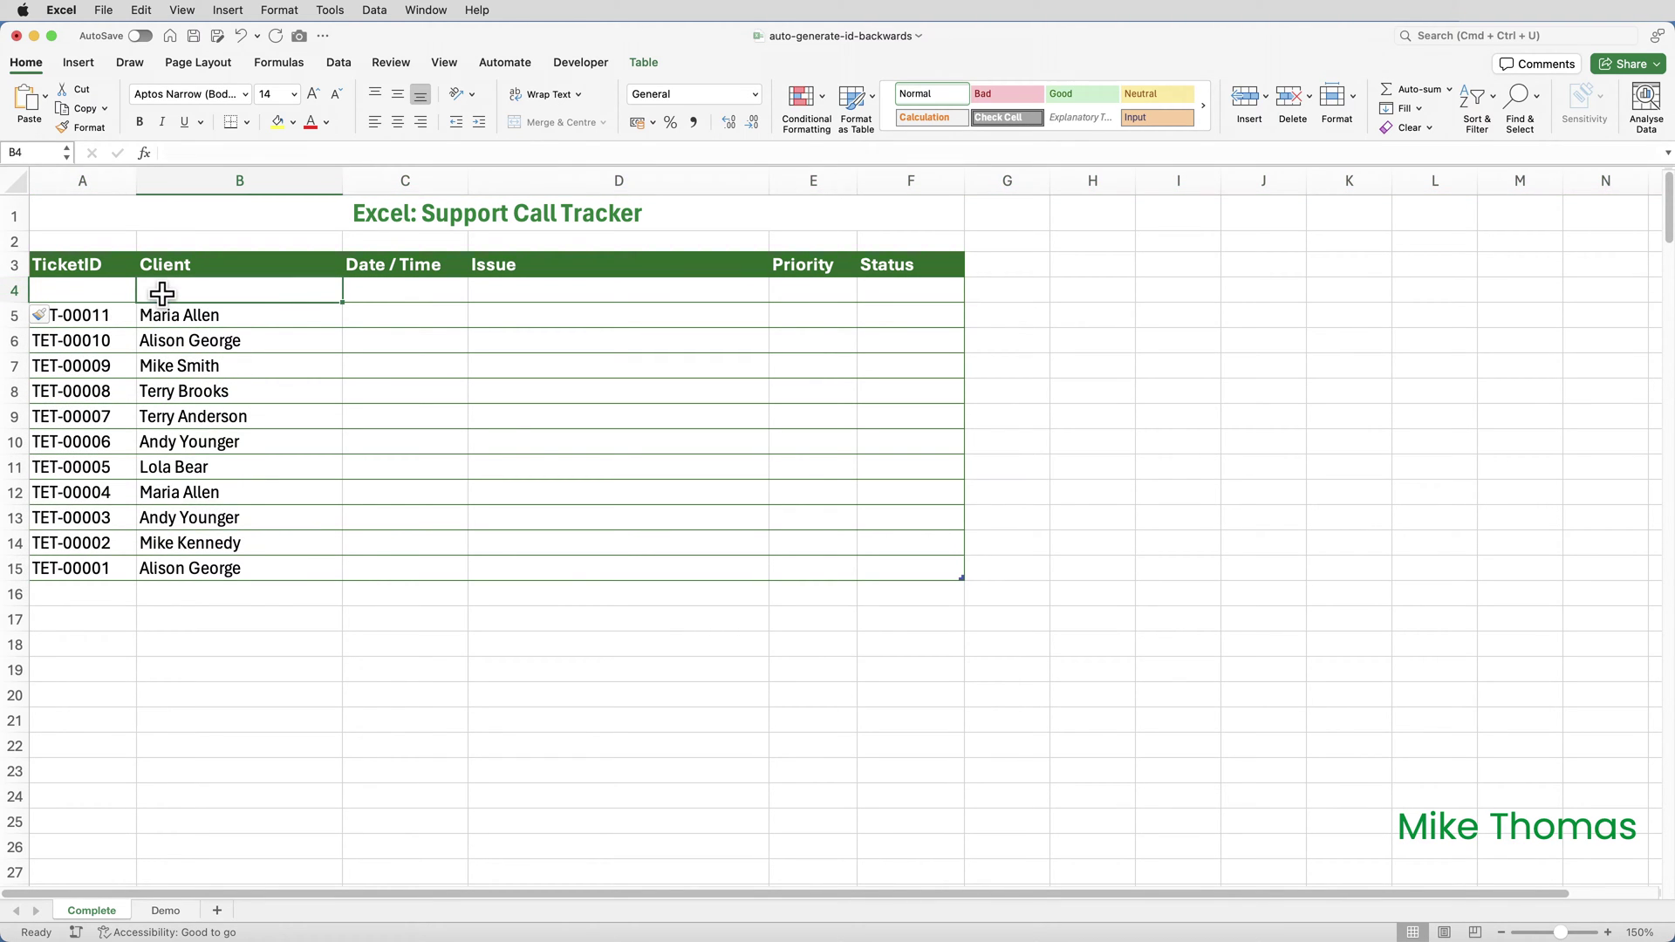
type("John Smith")
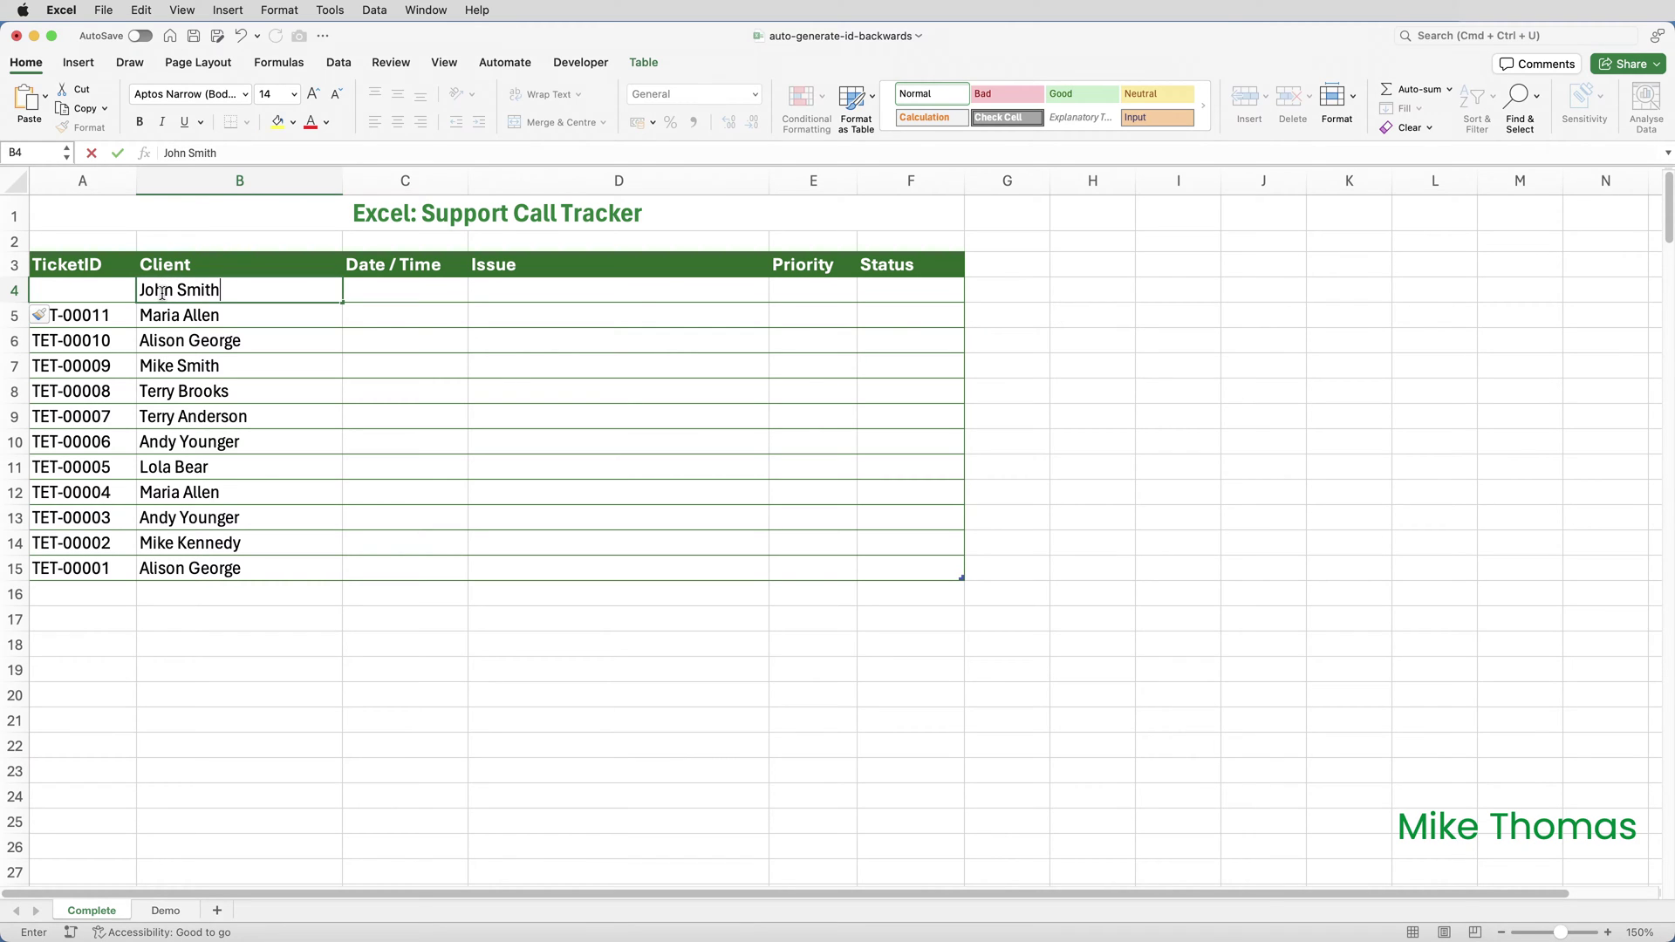
key("Return")
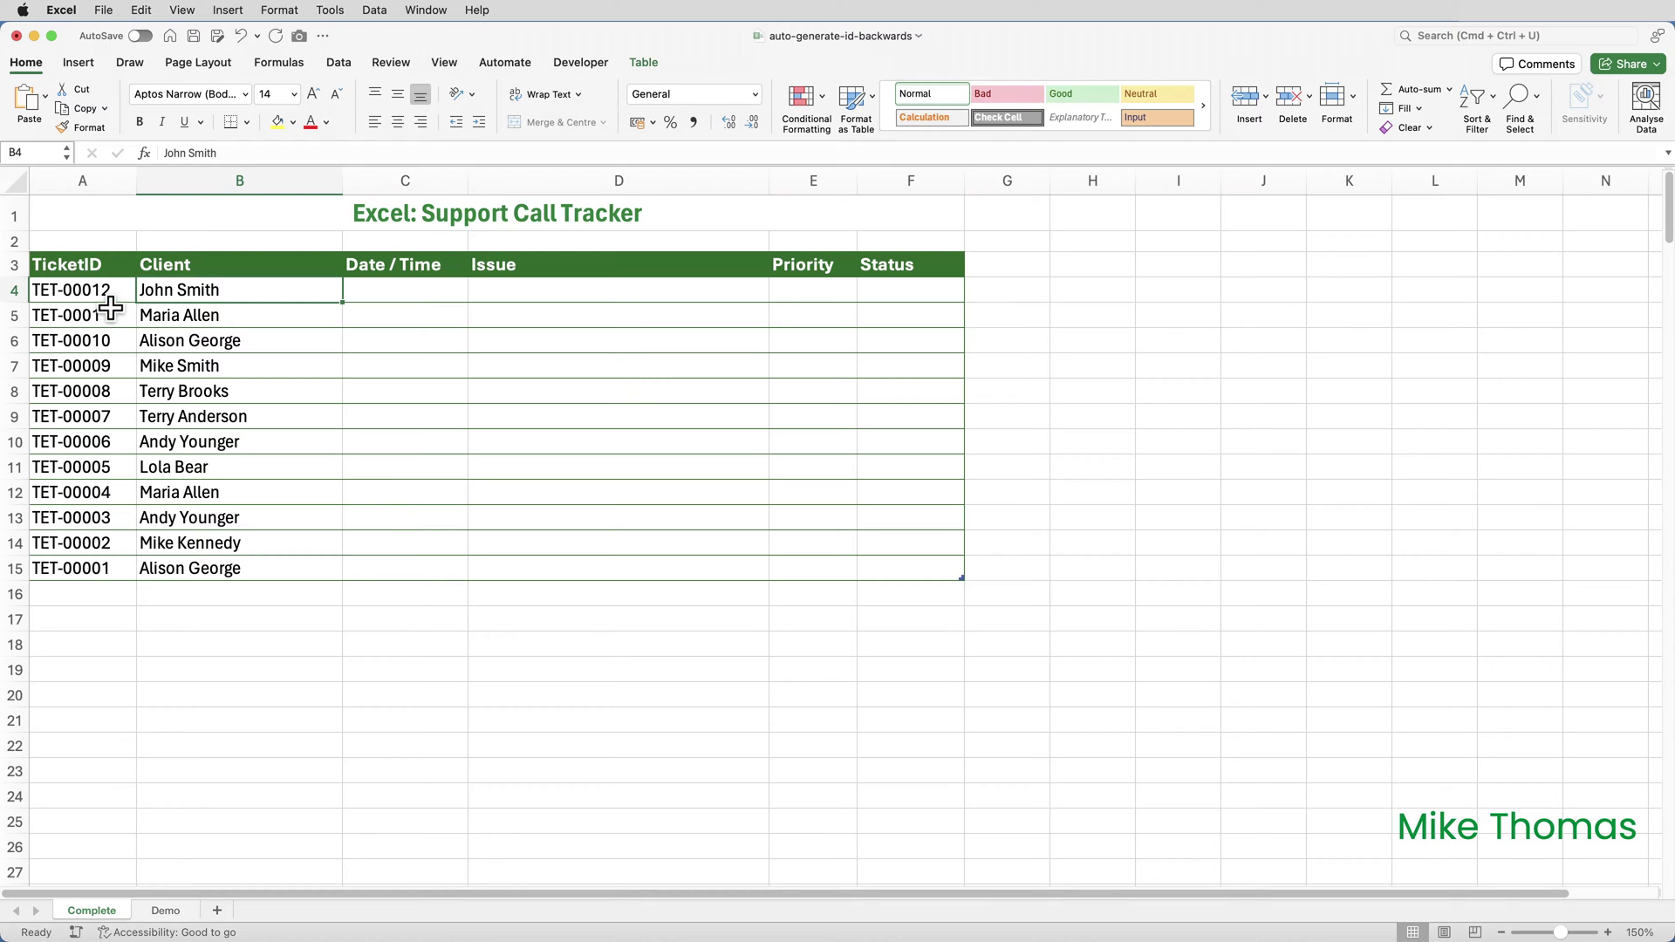
Step: On the Demo sheet, check the SupportCalls table name and inspect A4's TicketID formula
left_click(181, 912)
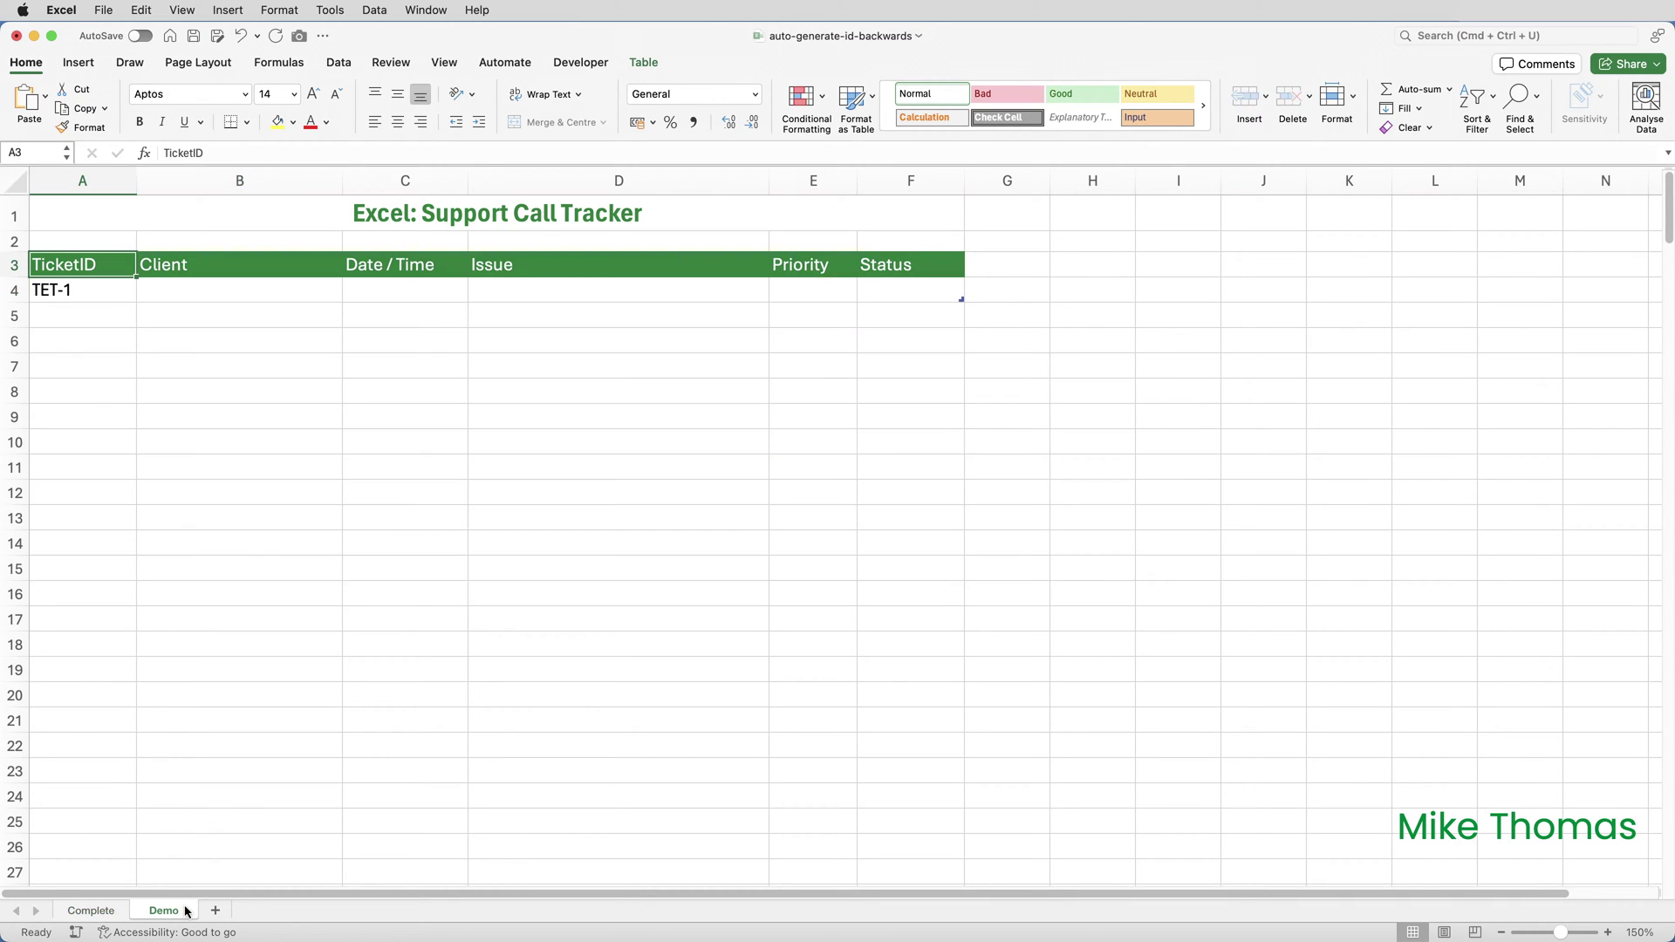
left_click(647, 67)
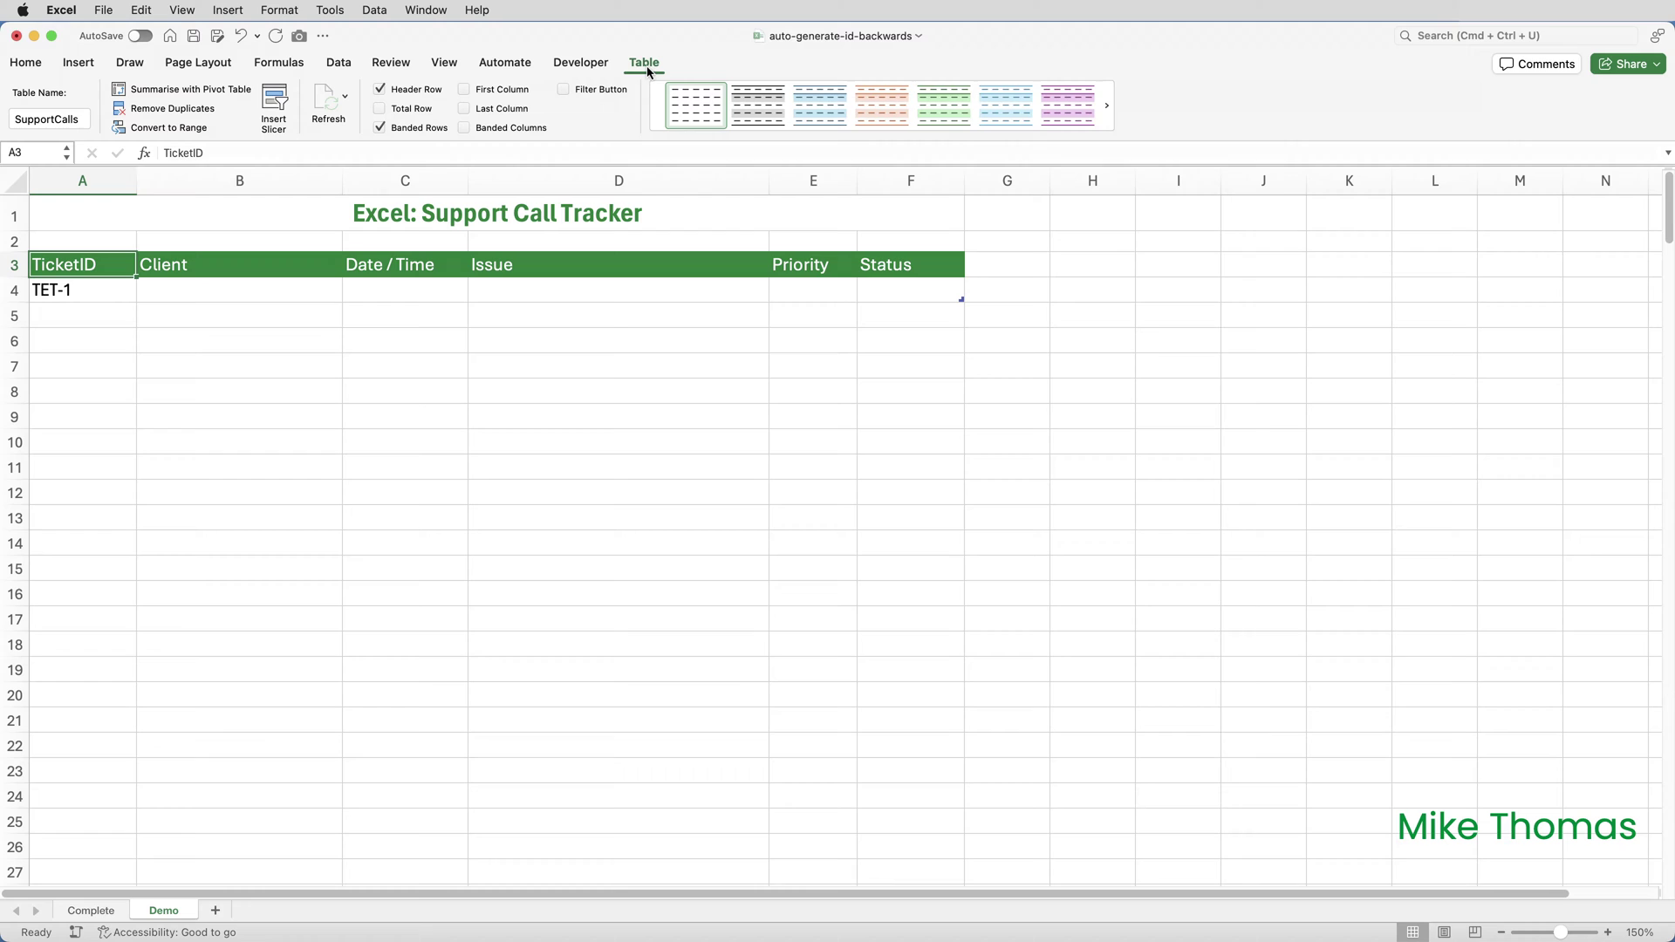
left_click(121, 291)
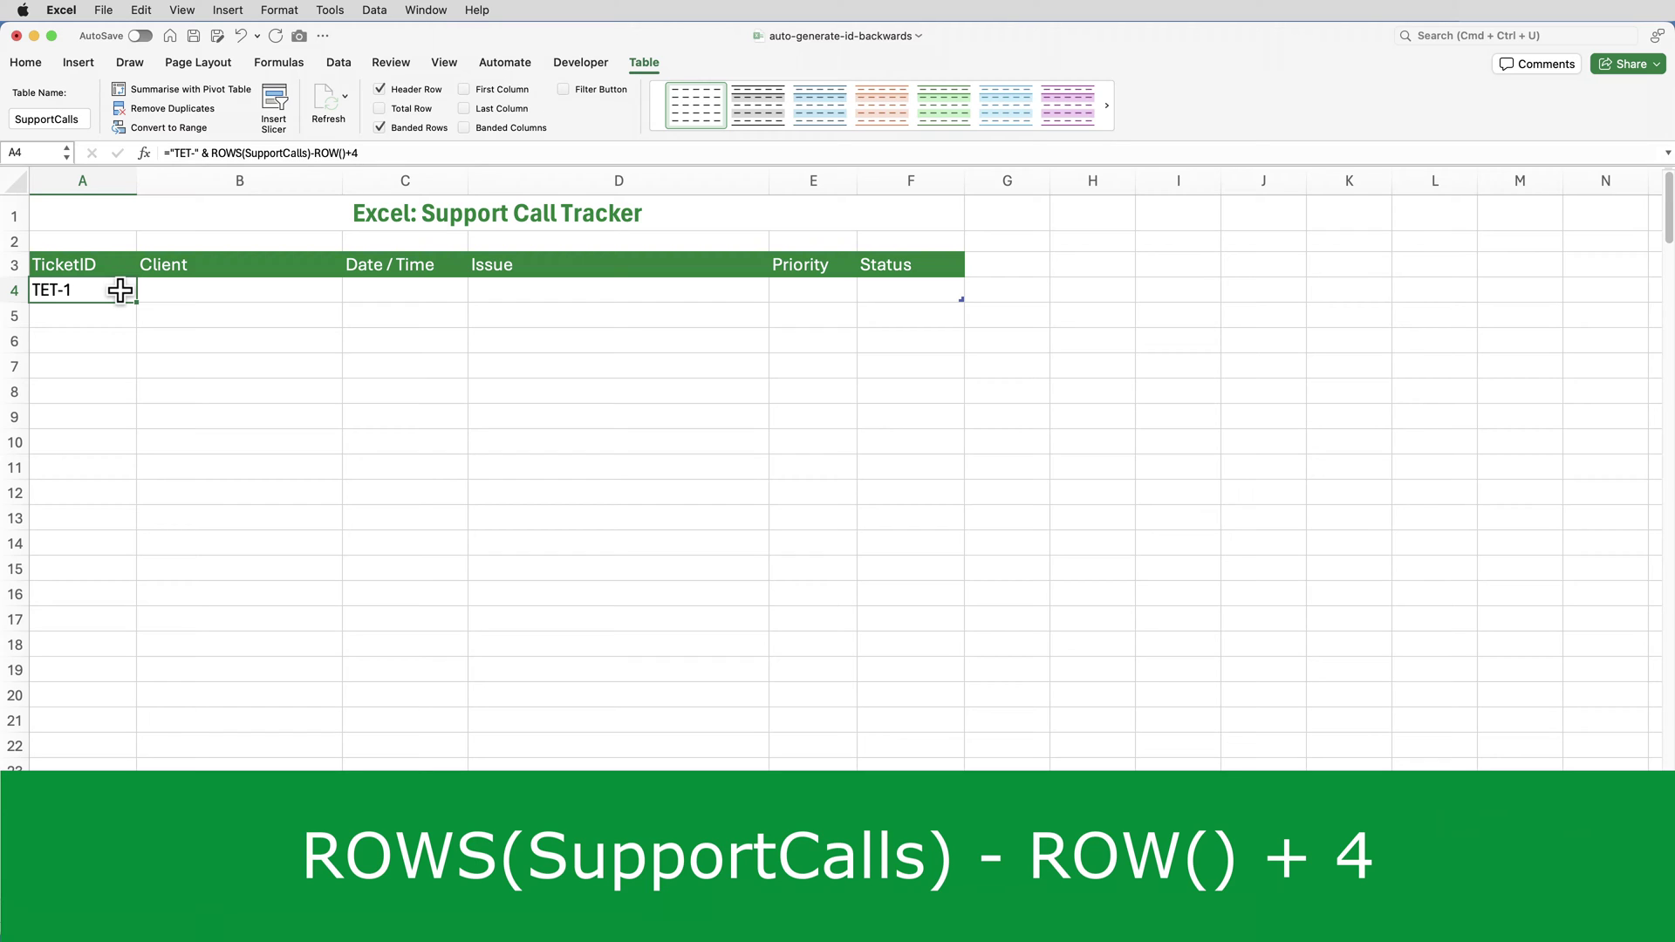
Step: Insert a blank row at row 2, pushing the Demo table down one row
left_click(17, 243)
right_click(19, 243)
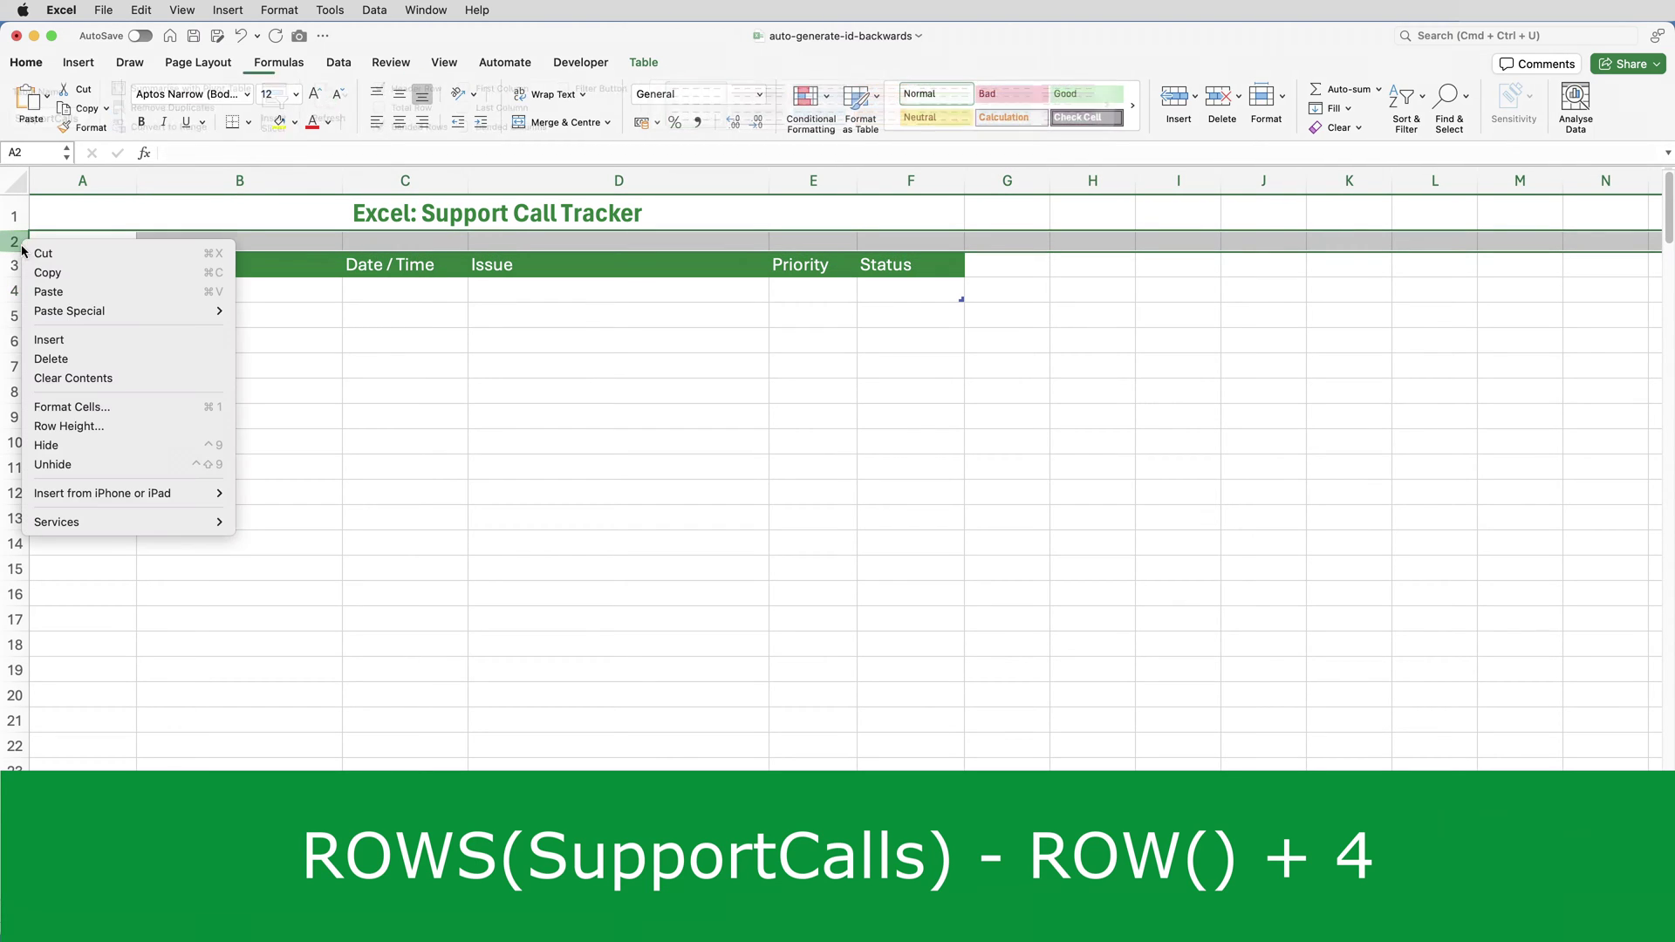
left_click(59, 341)
Step: Change the final +4 in A5's TicketID formula to +5, so IDs run TET-12 to TET-1
left_click(115, 332)
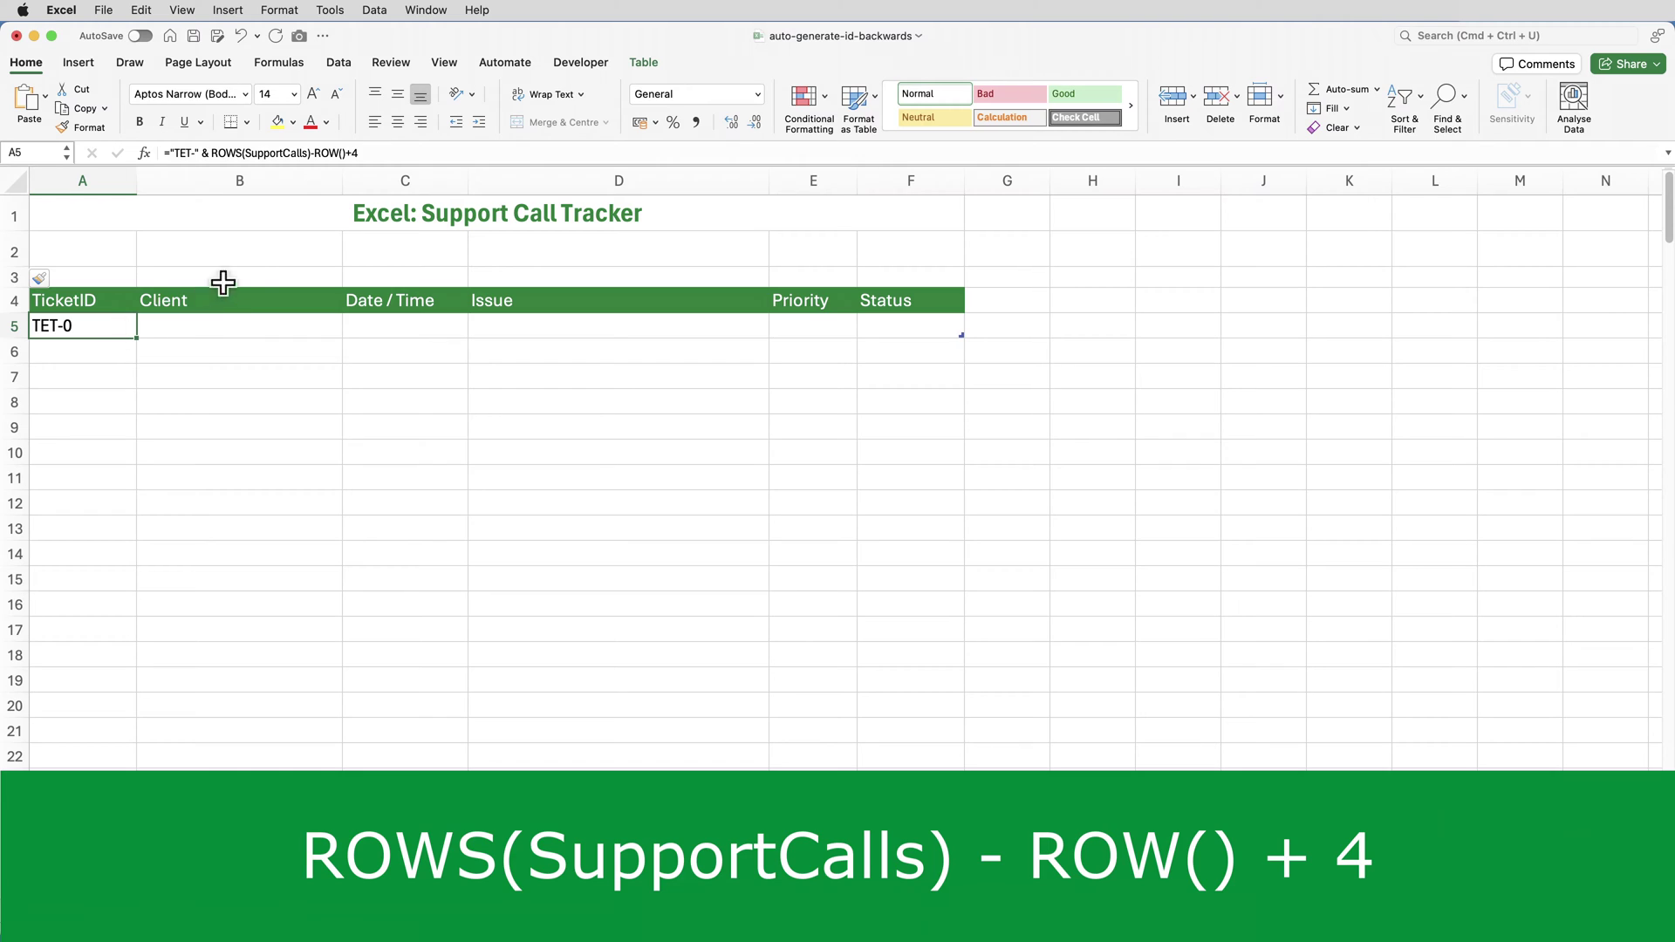
left_click(361, 154)
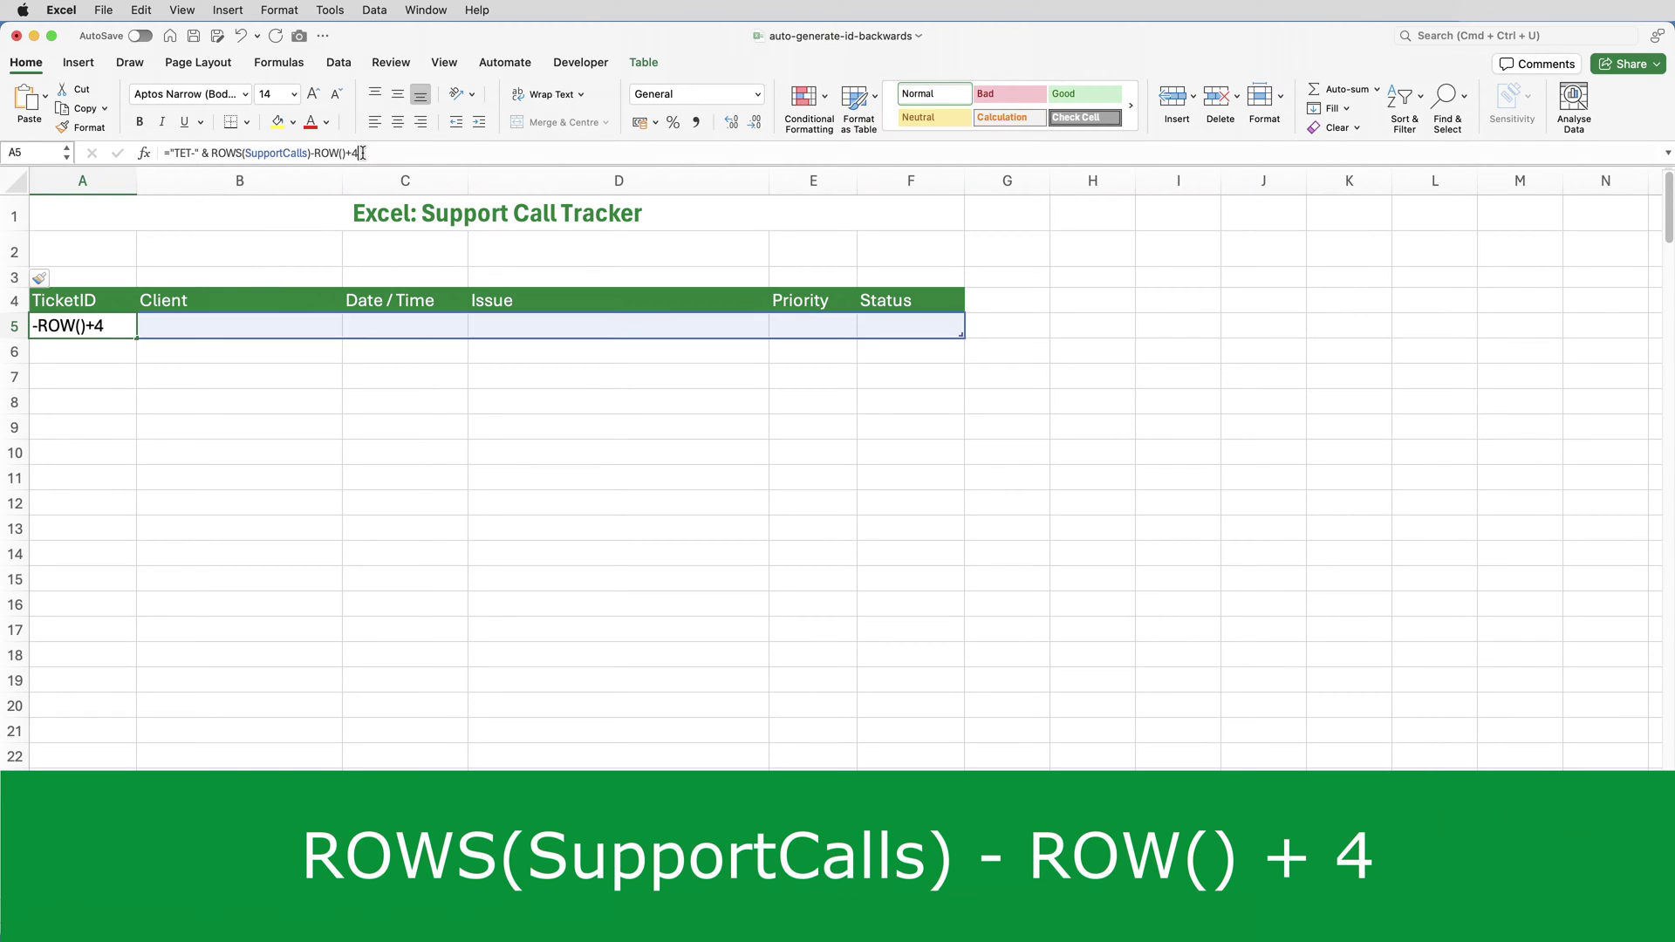
key("BackSpace")
type("5")
key("Return")
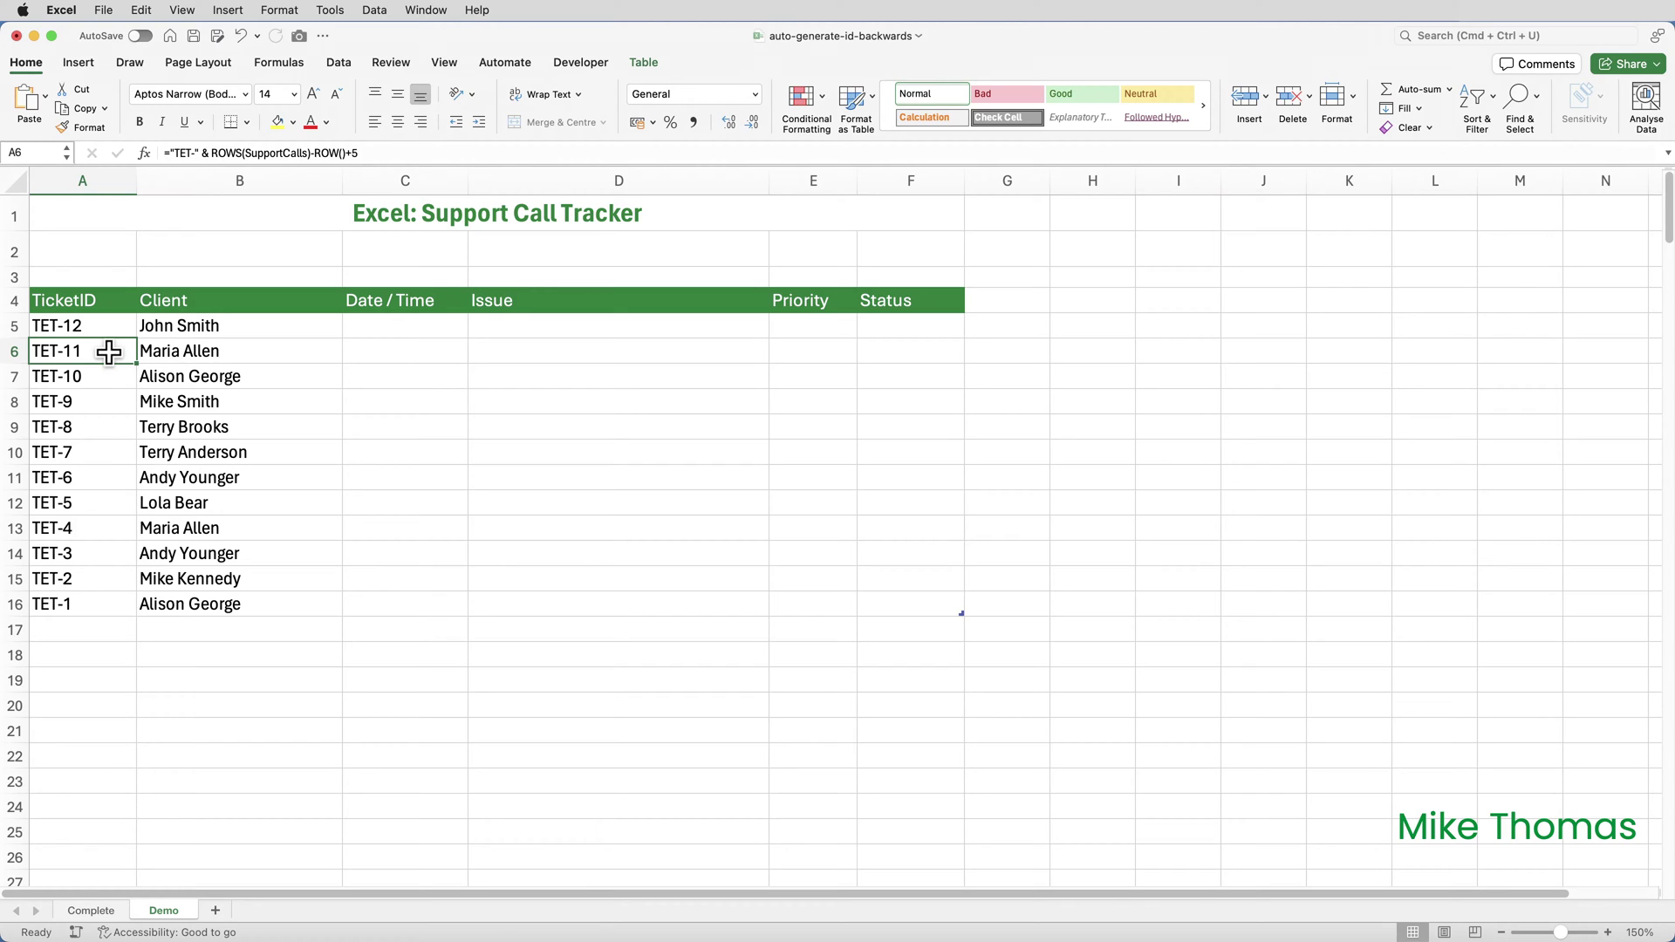
Step: Wrap A5's ROWS calculation in TEXT(...,"00000") so IDs read TET-00012 down to TET-00001
left_click(95, 331)
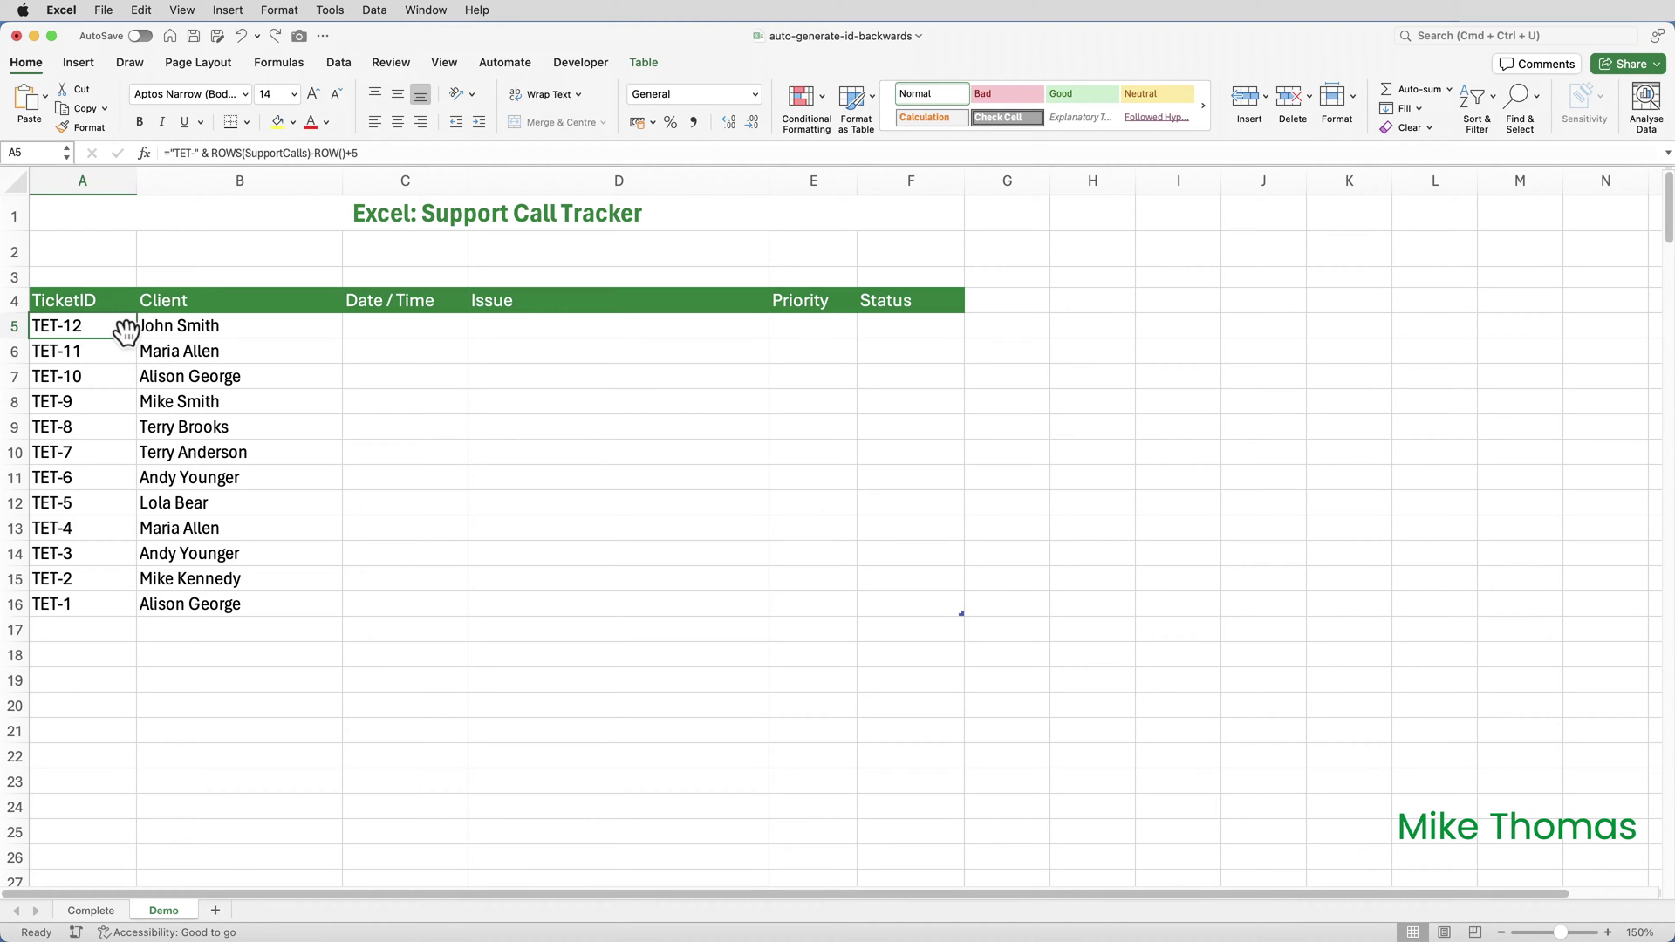
double_click(108, 325)
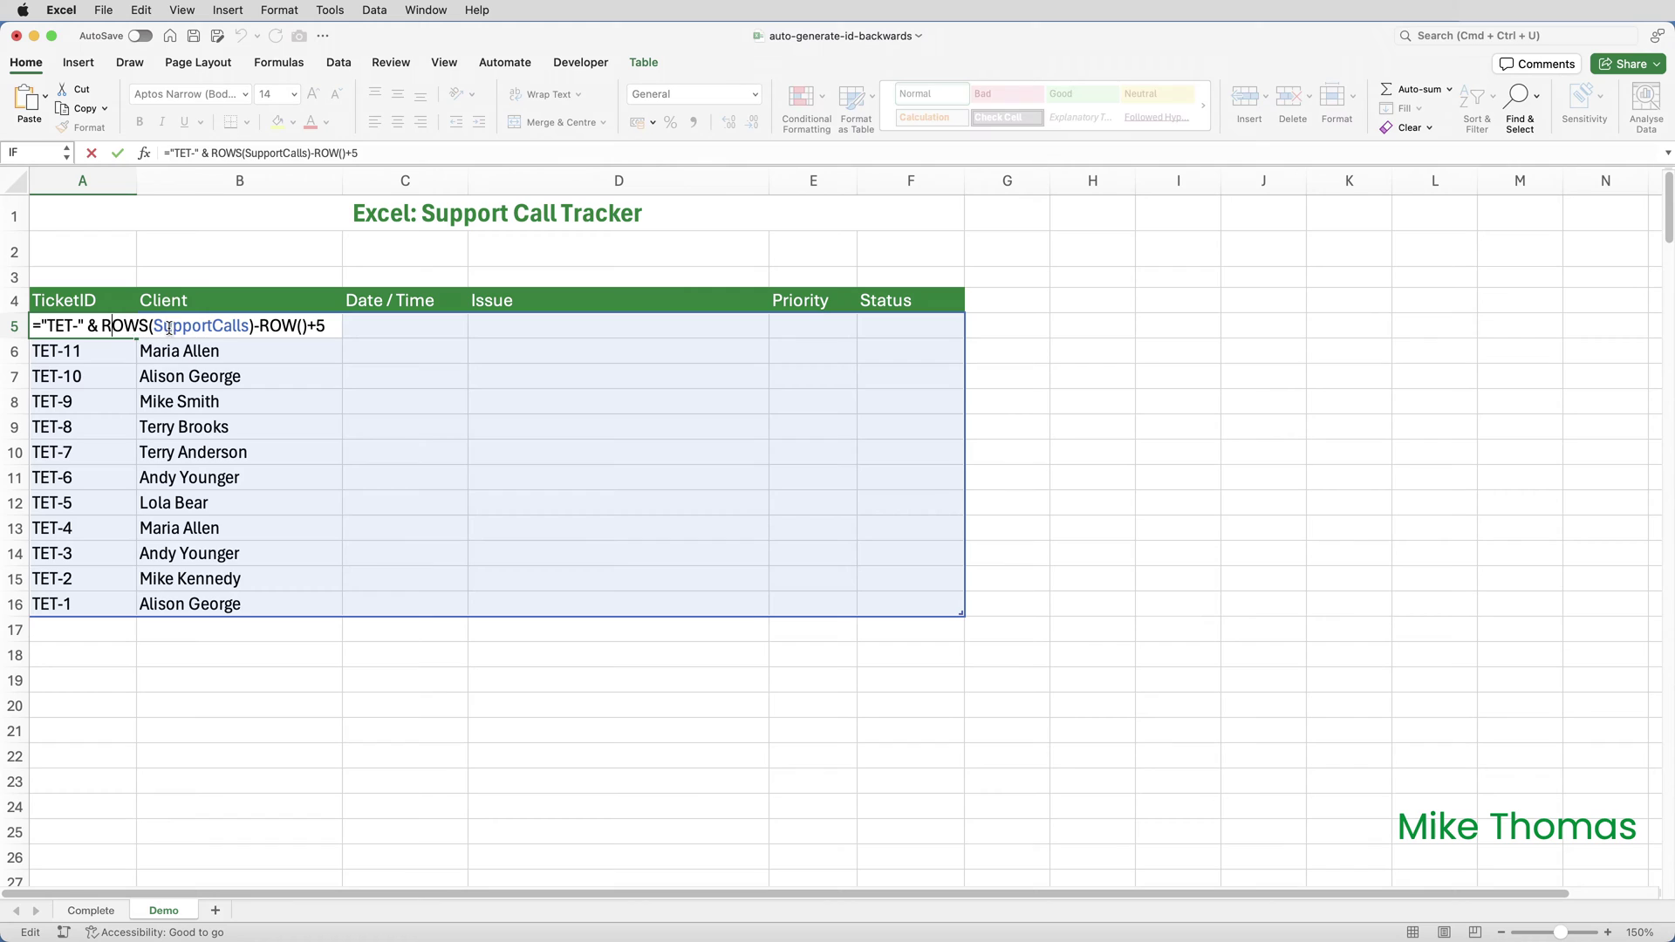
left_click_drag(102, 325, 325, 326)
left_click(103, 325)
type("TEXT(")
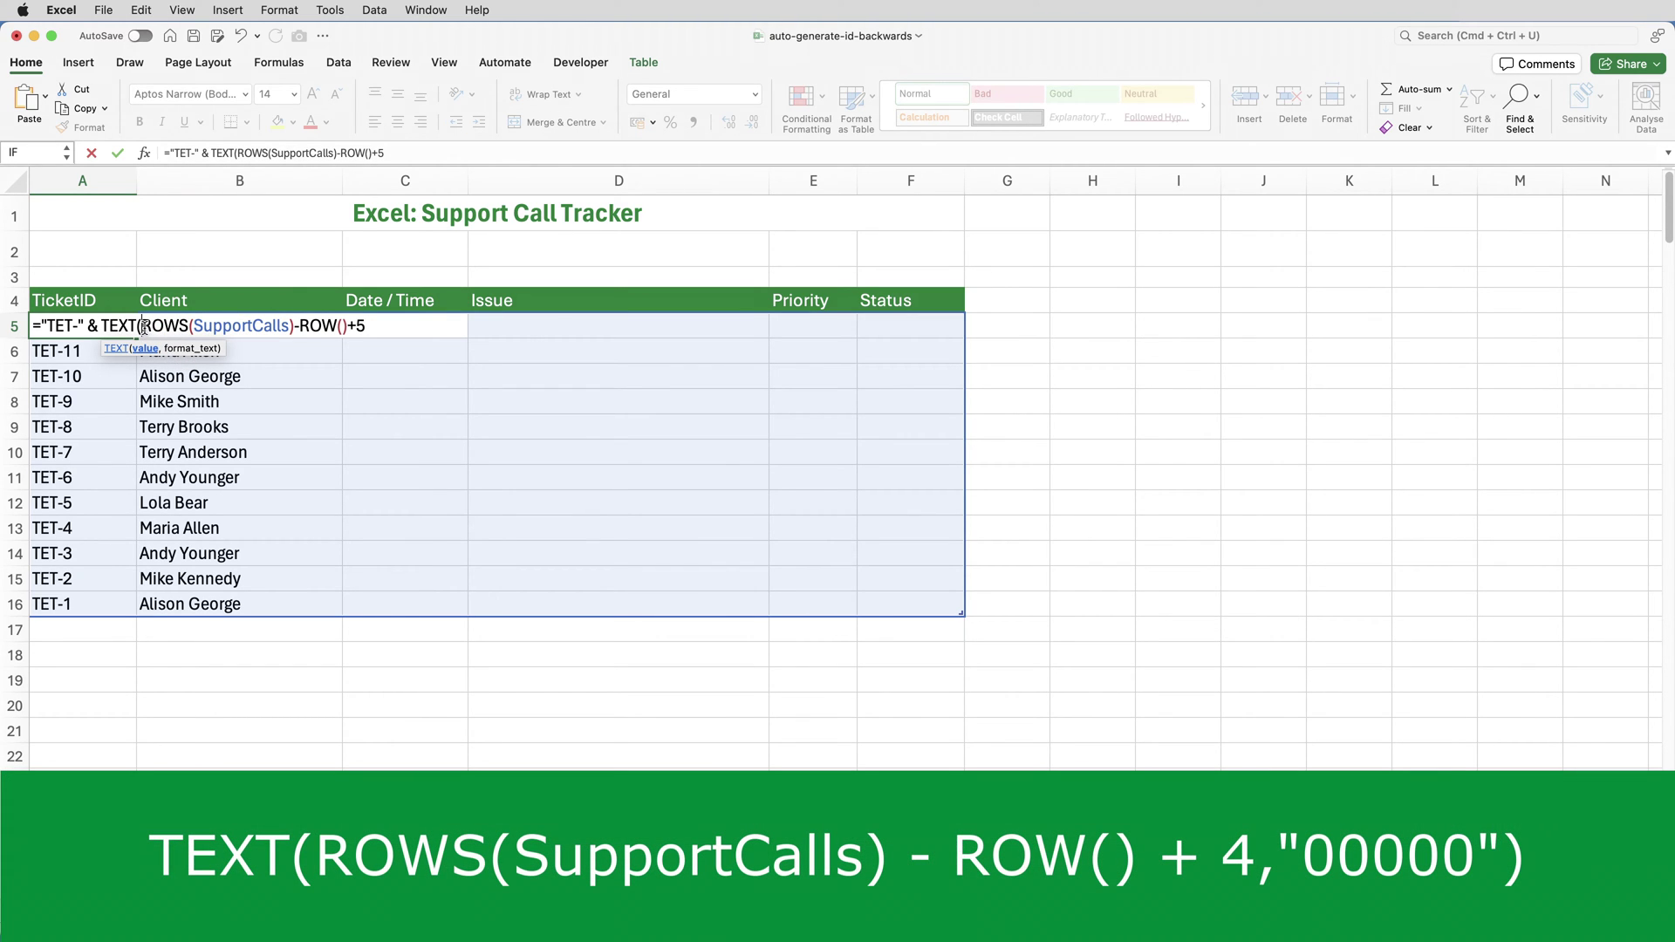
left_click_drag(144, 328, 362, 328)
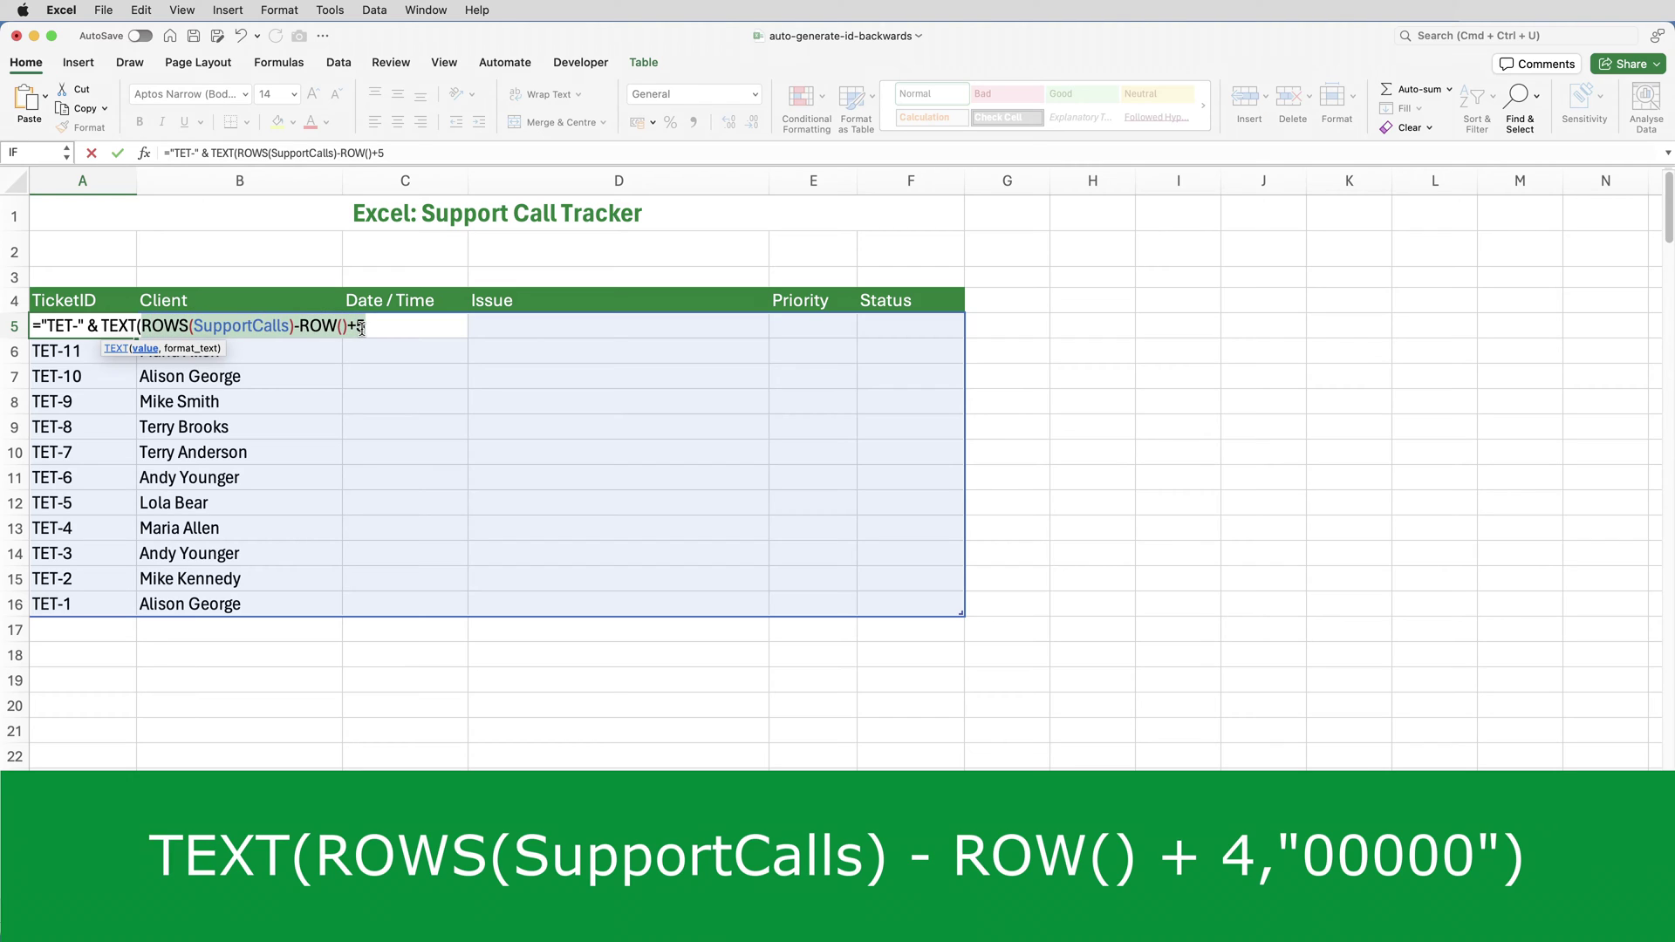
left_click(363, 327)
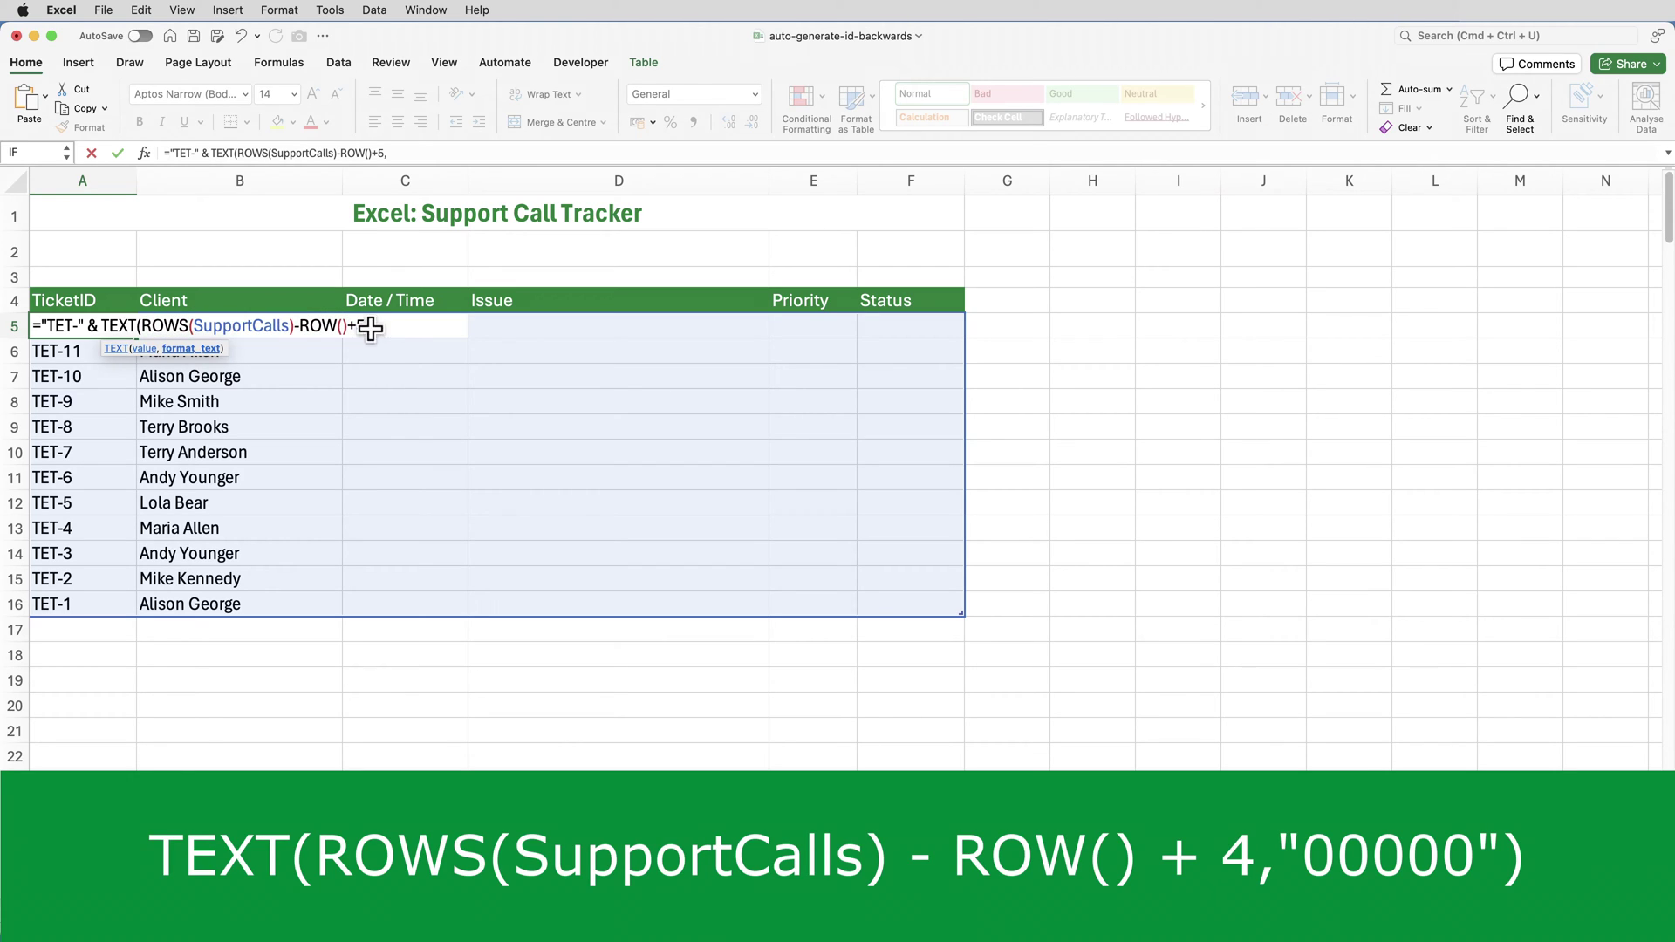
type(",\"00000")
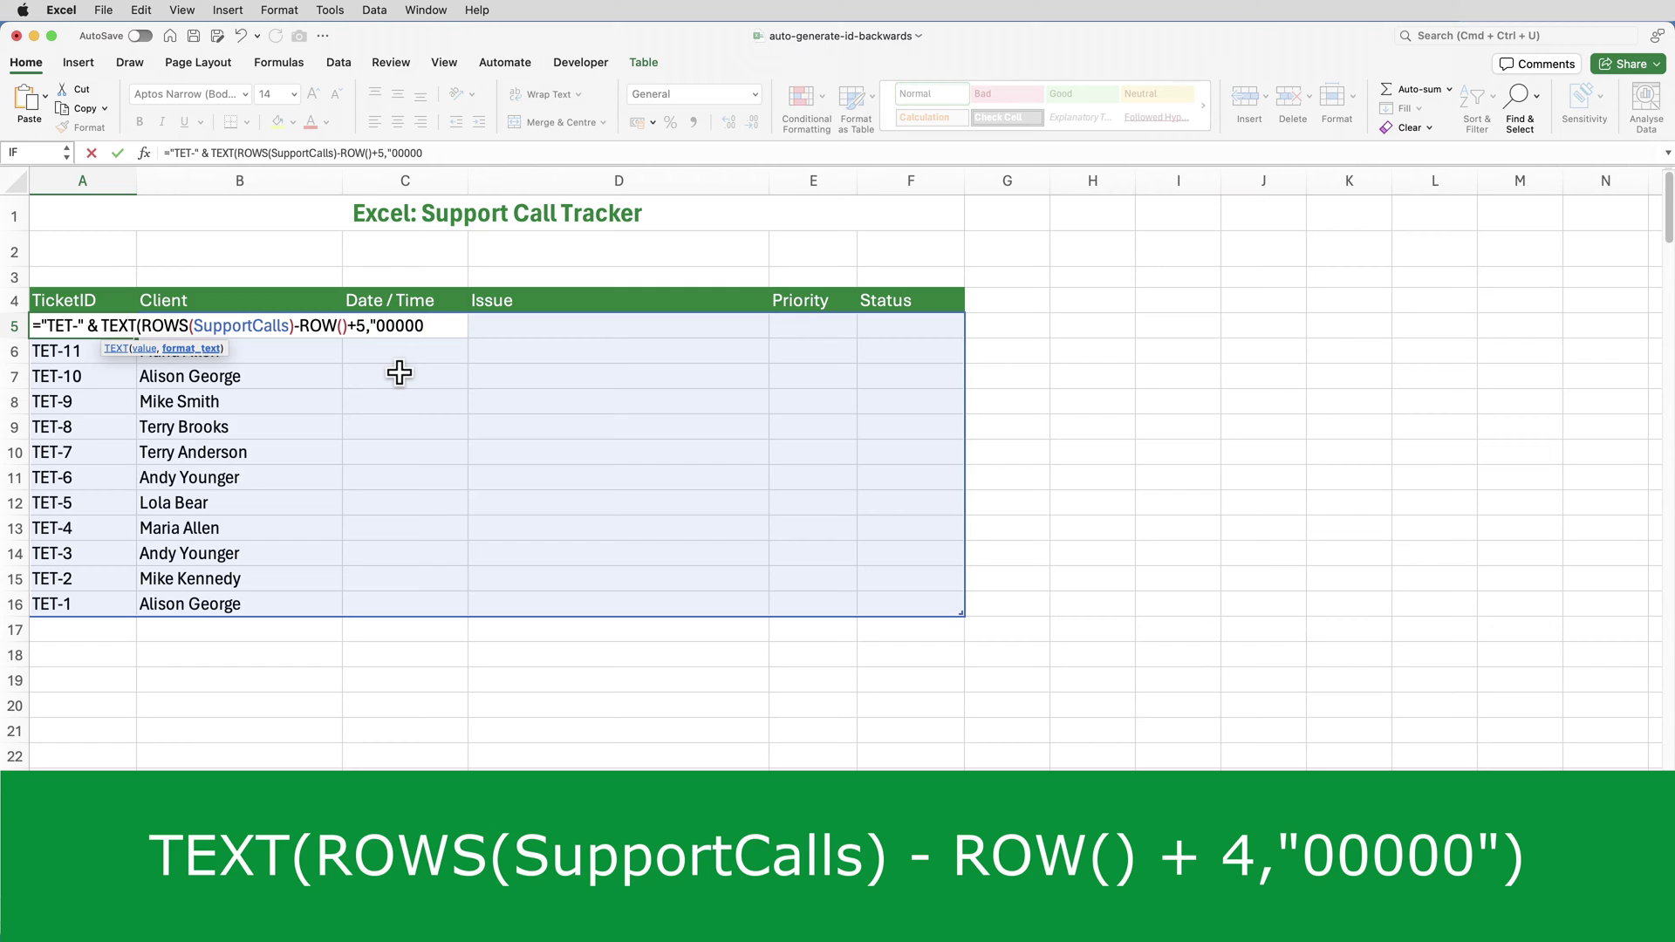
type("\")")
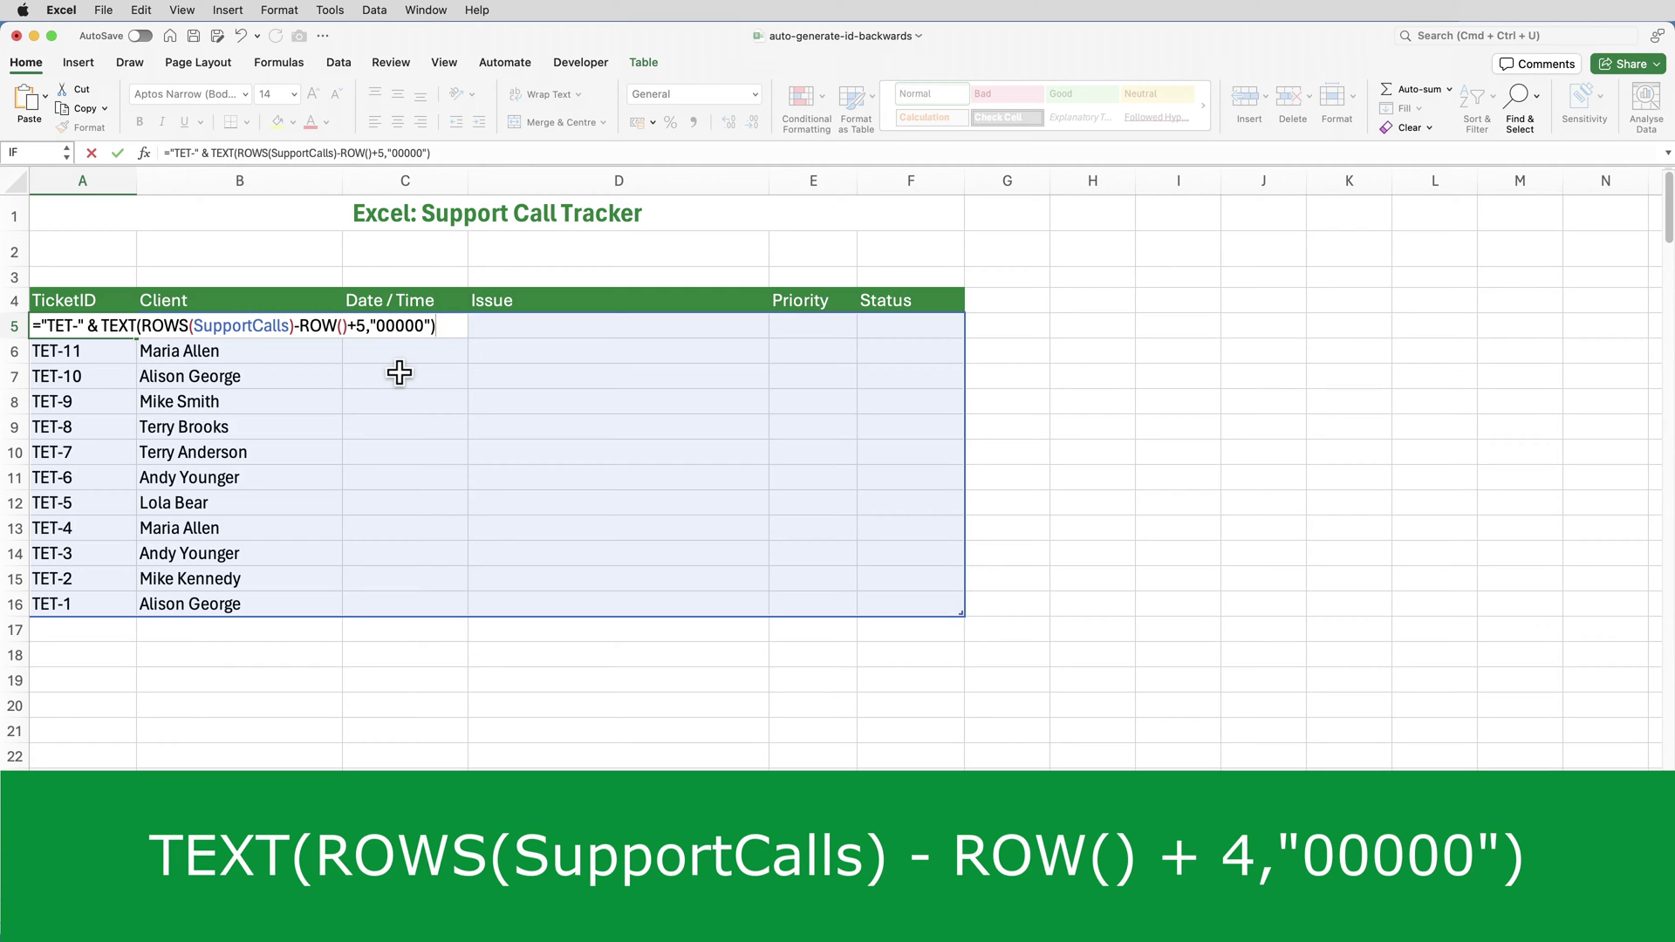
key("ctrl+Return")
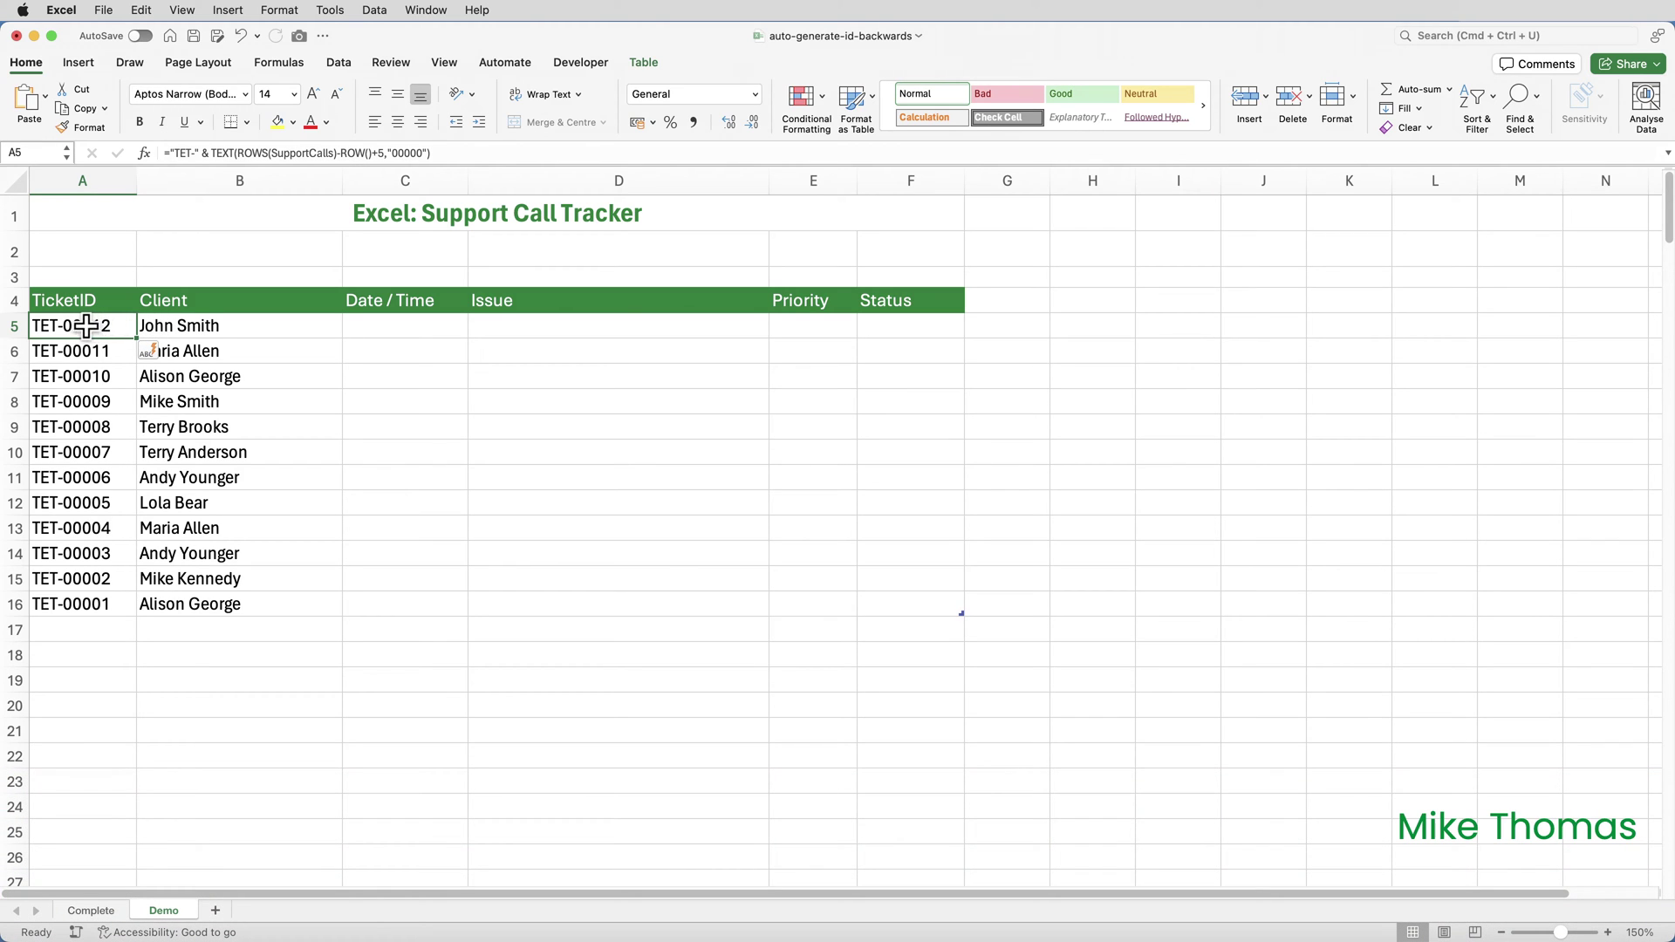
left_click(14, 325)
right_click(12, 329)
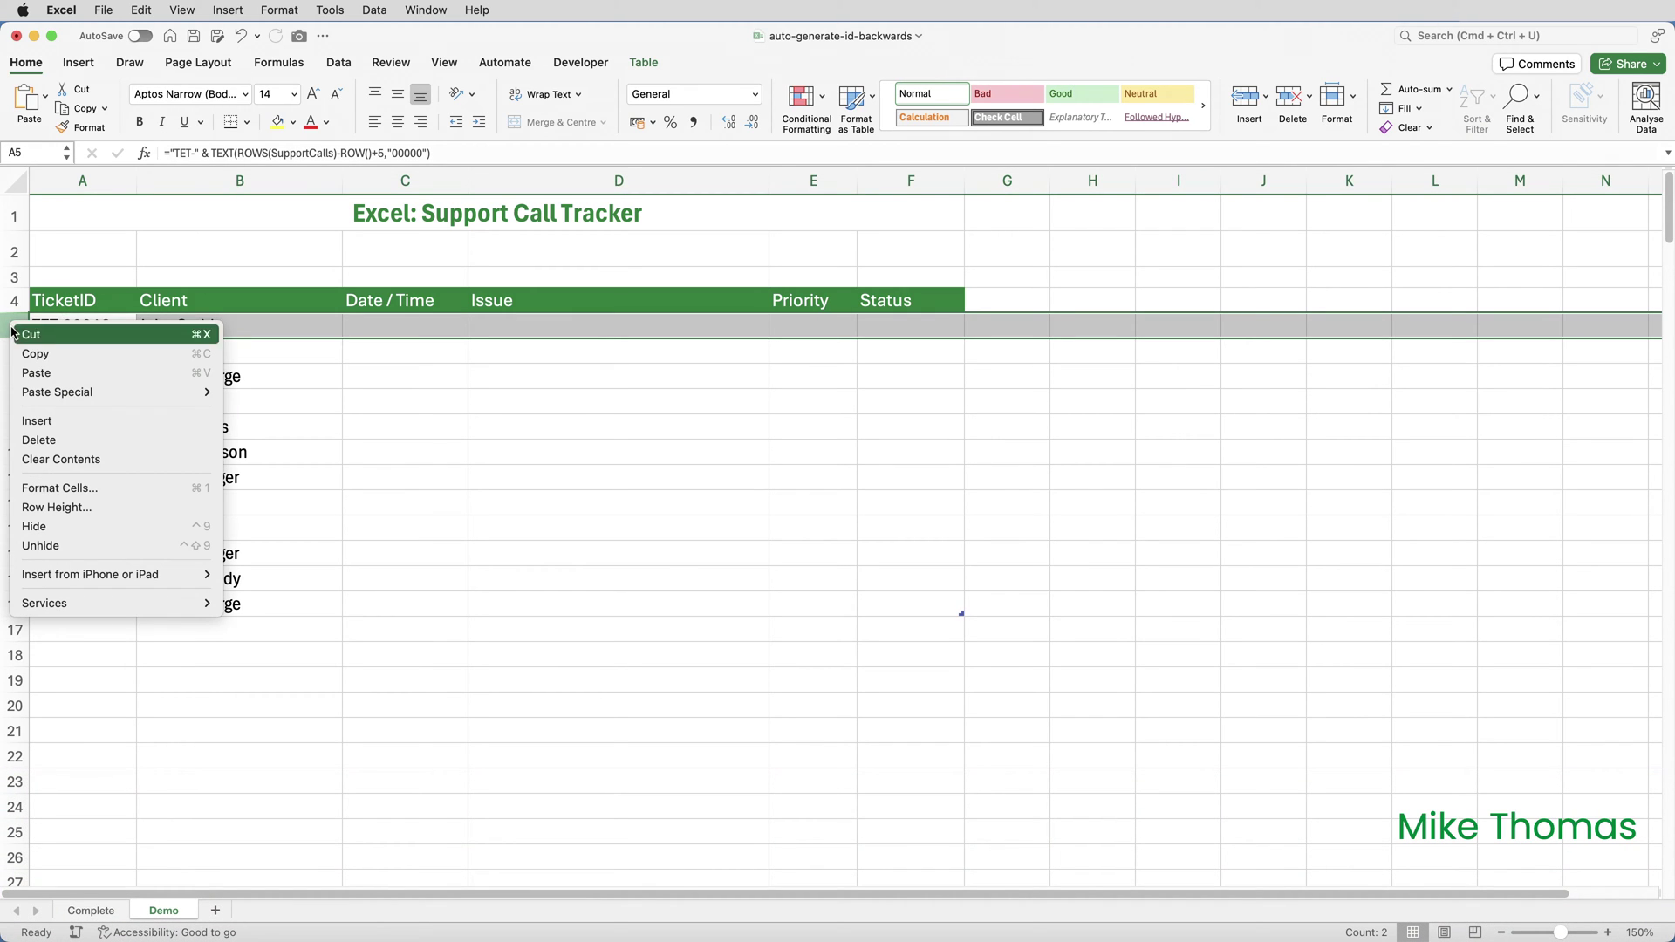
left_click(78, 422)
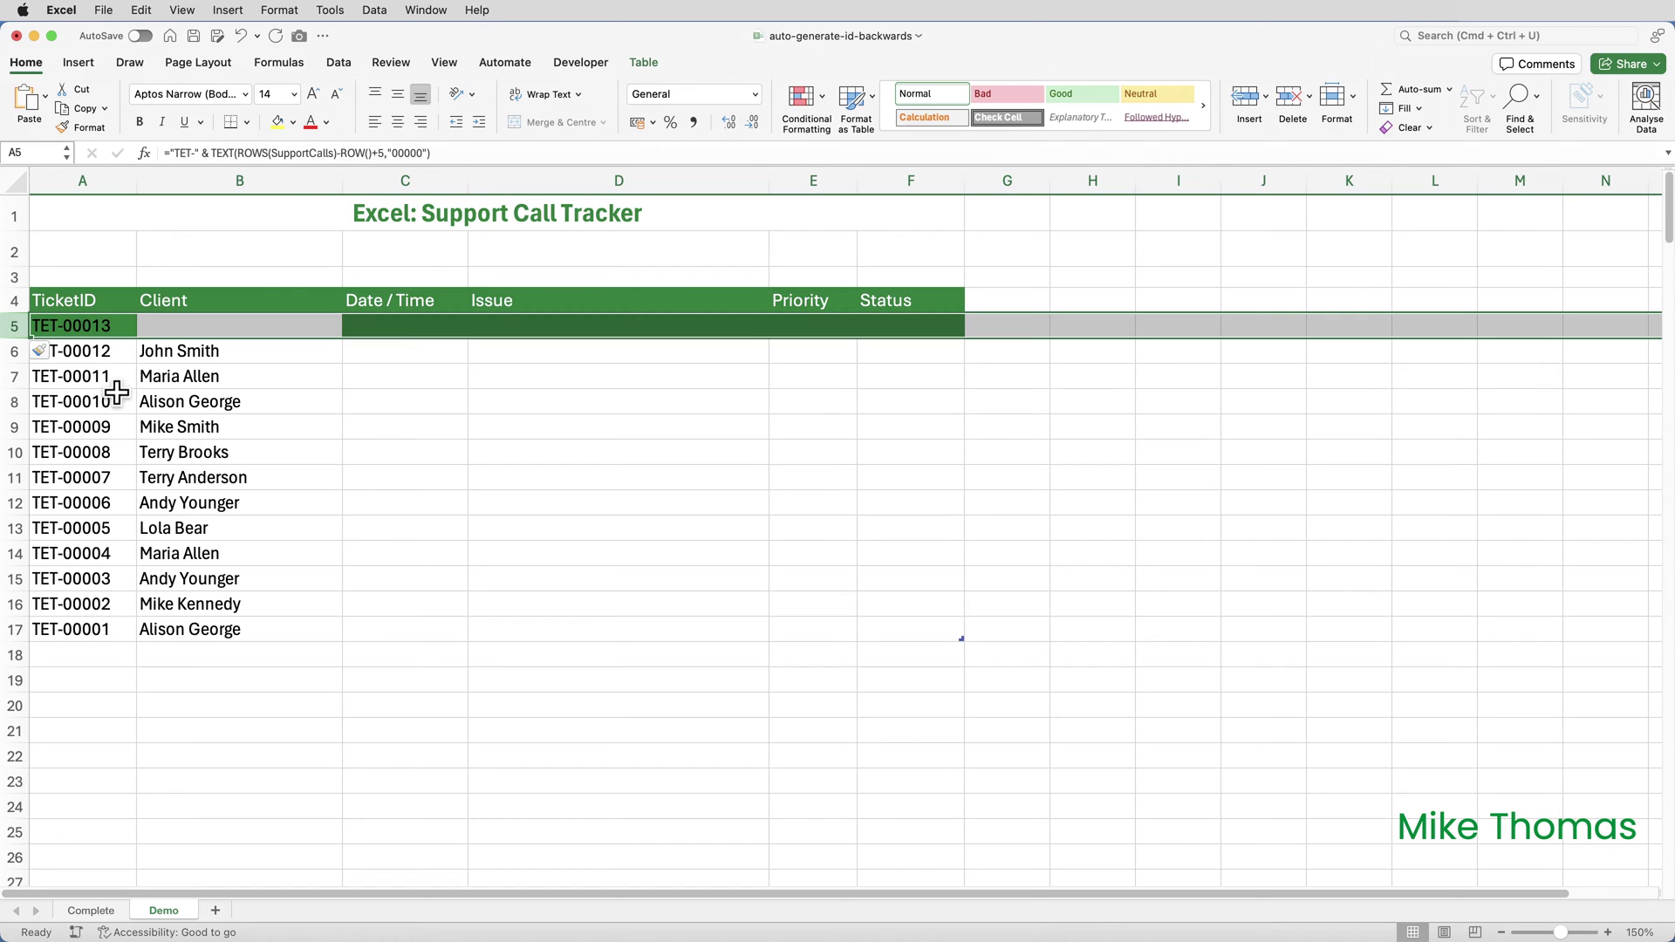
left_click(243, 37)
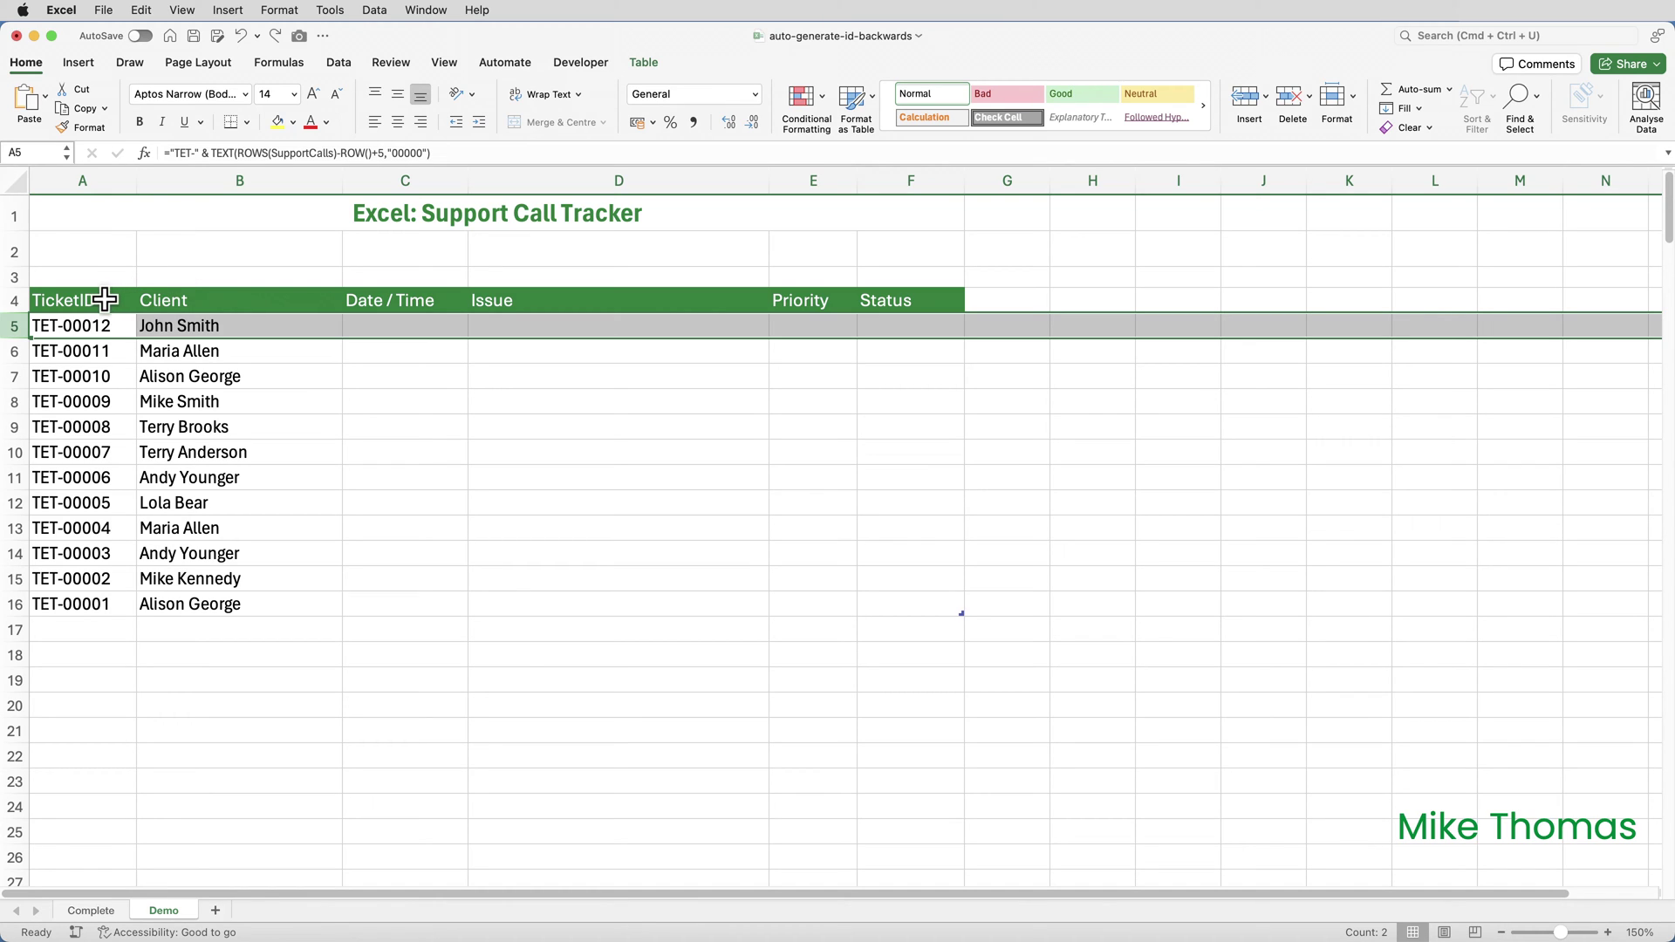
Step: Set the table's header cells to No Fill
left_click_drag(112, 296, 872, 306)
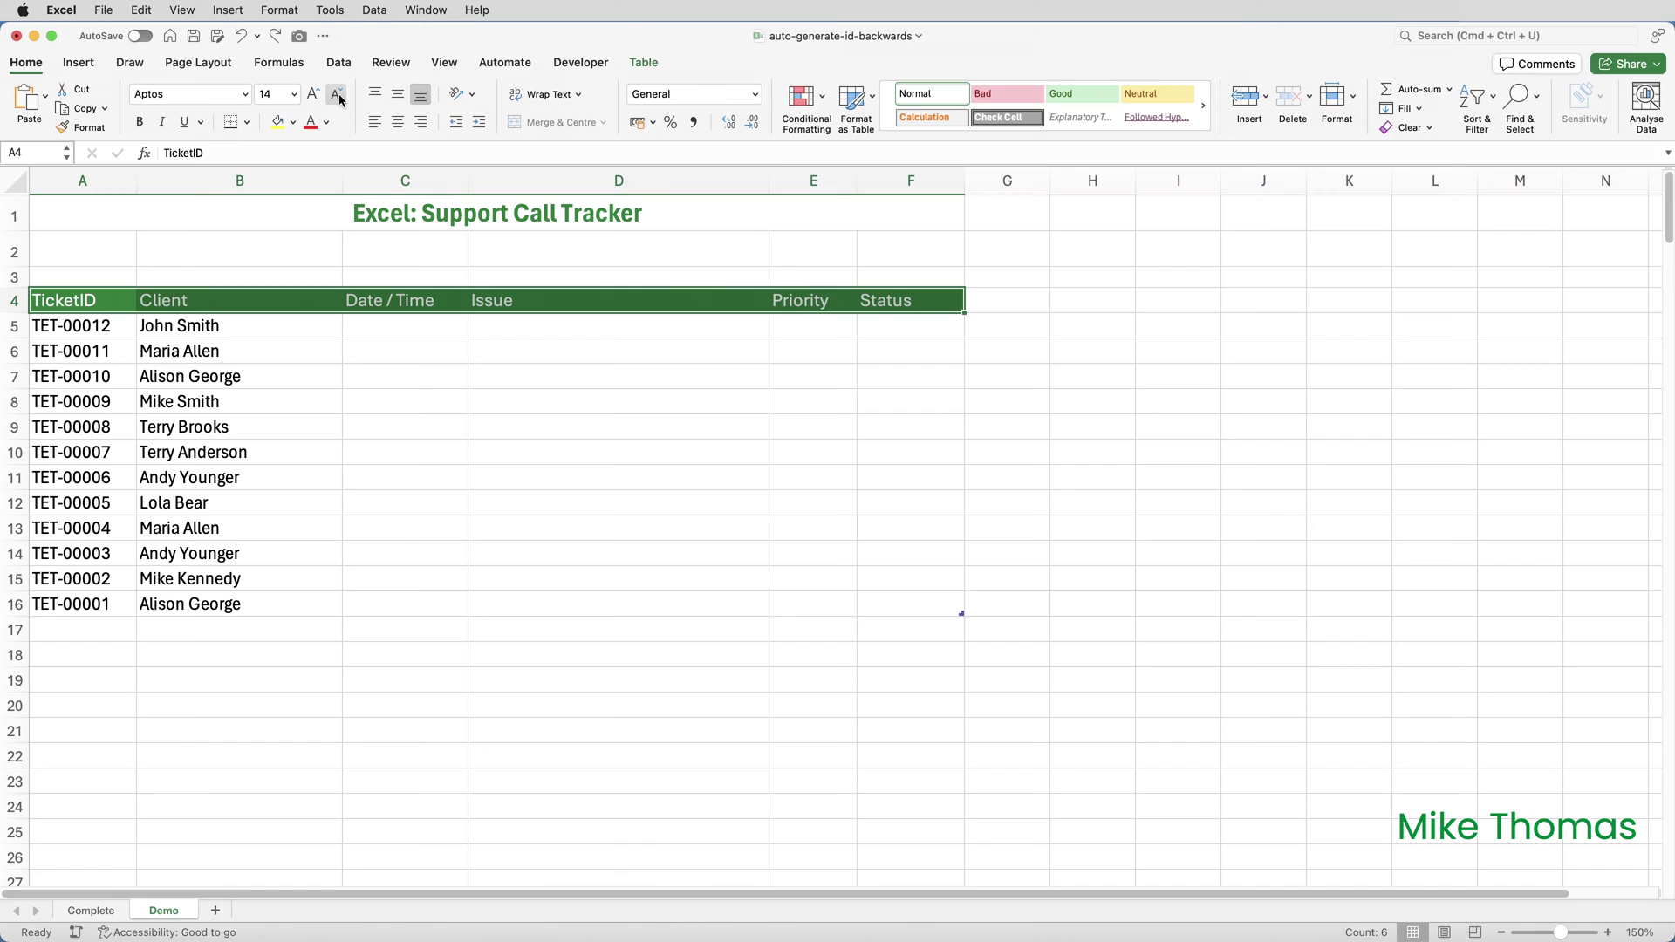
left_click(293, 122)
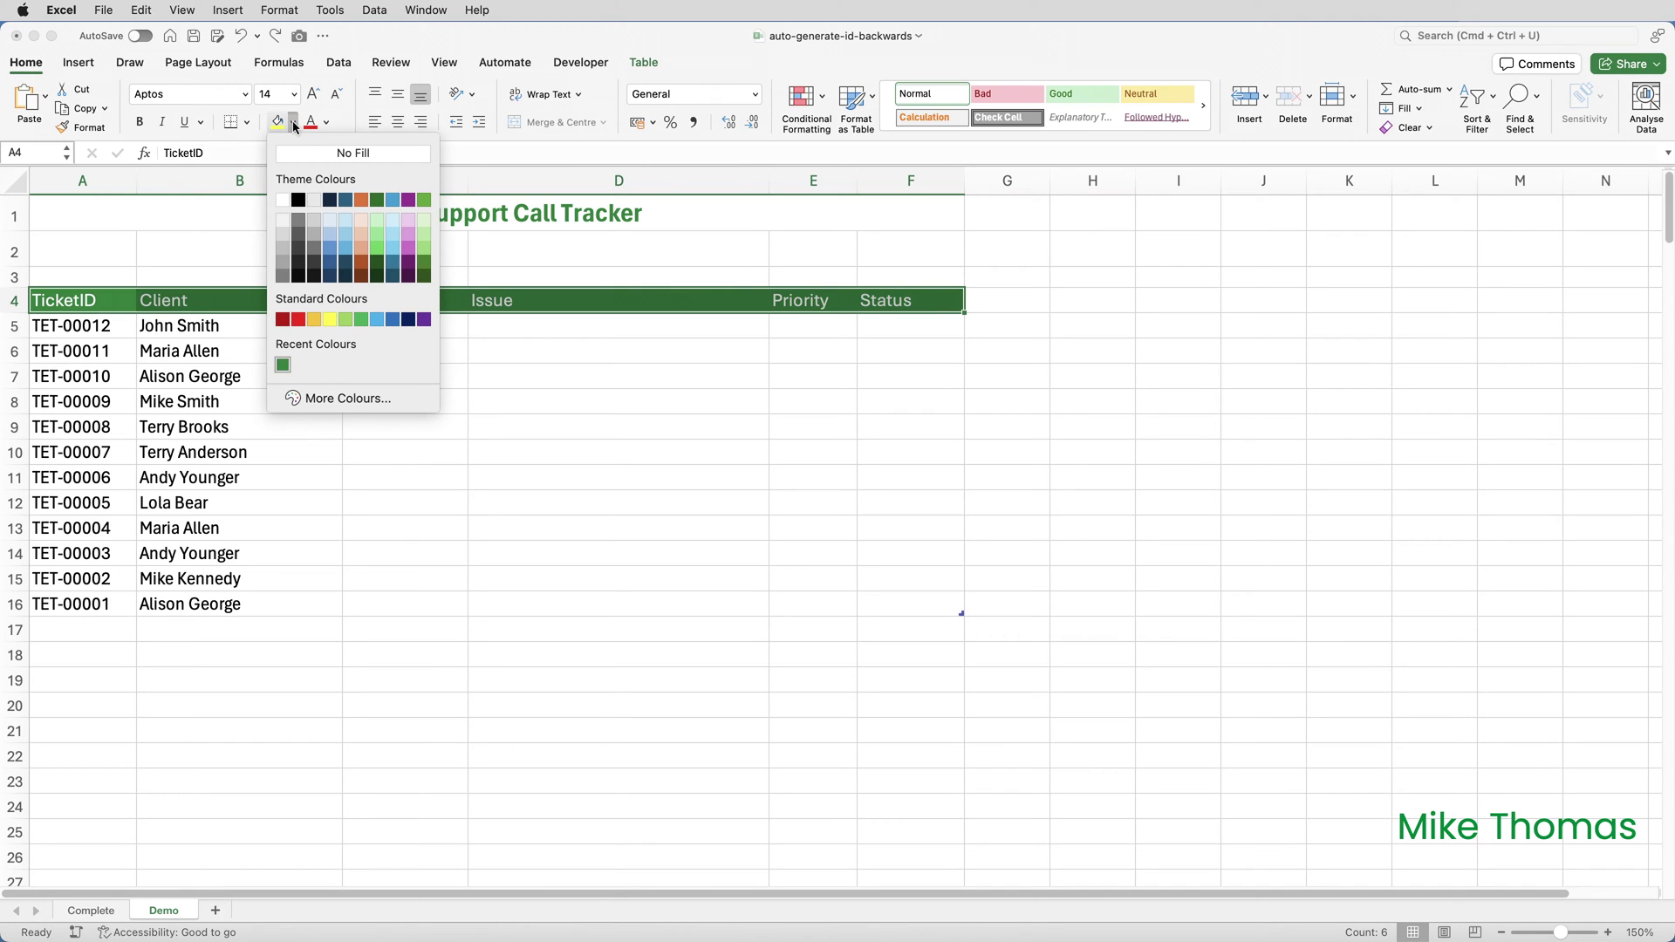
left_click(301, 154)
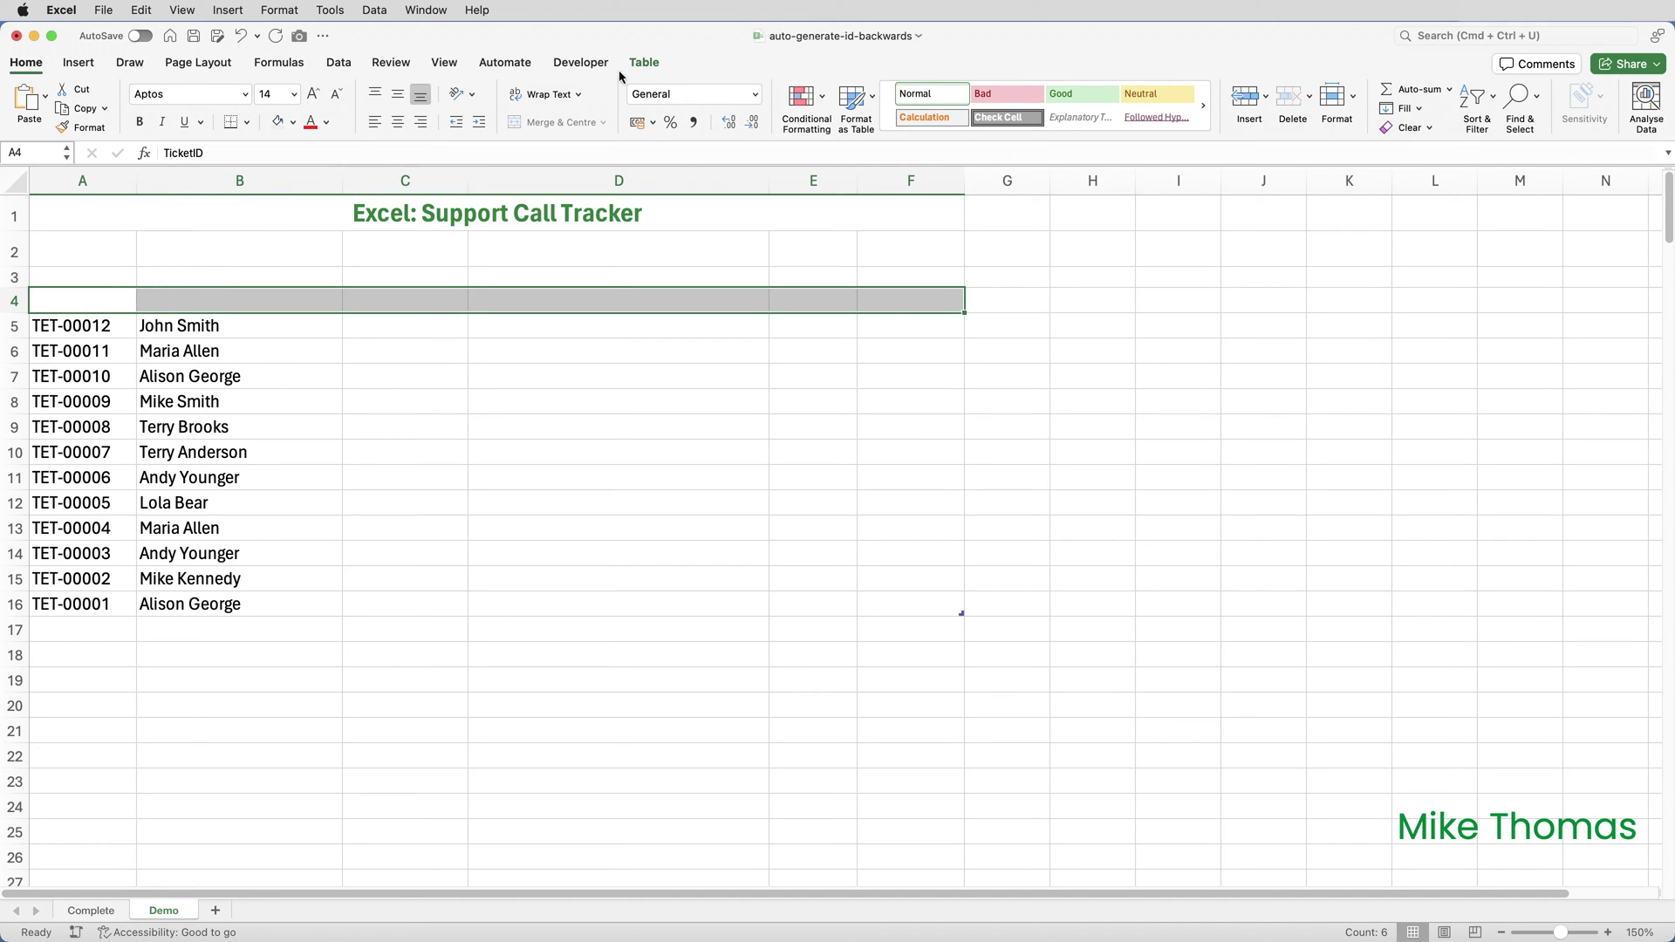
Step: Apply a green Light table style to the SupportCalls table
left_click(643, 63)
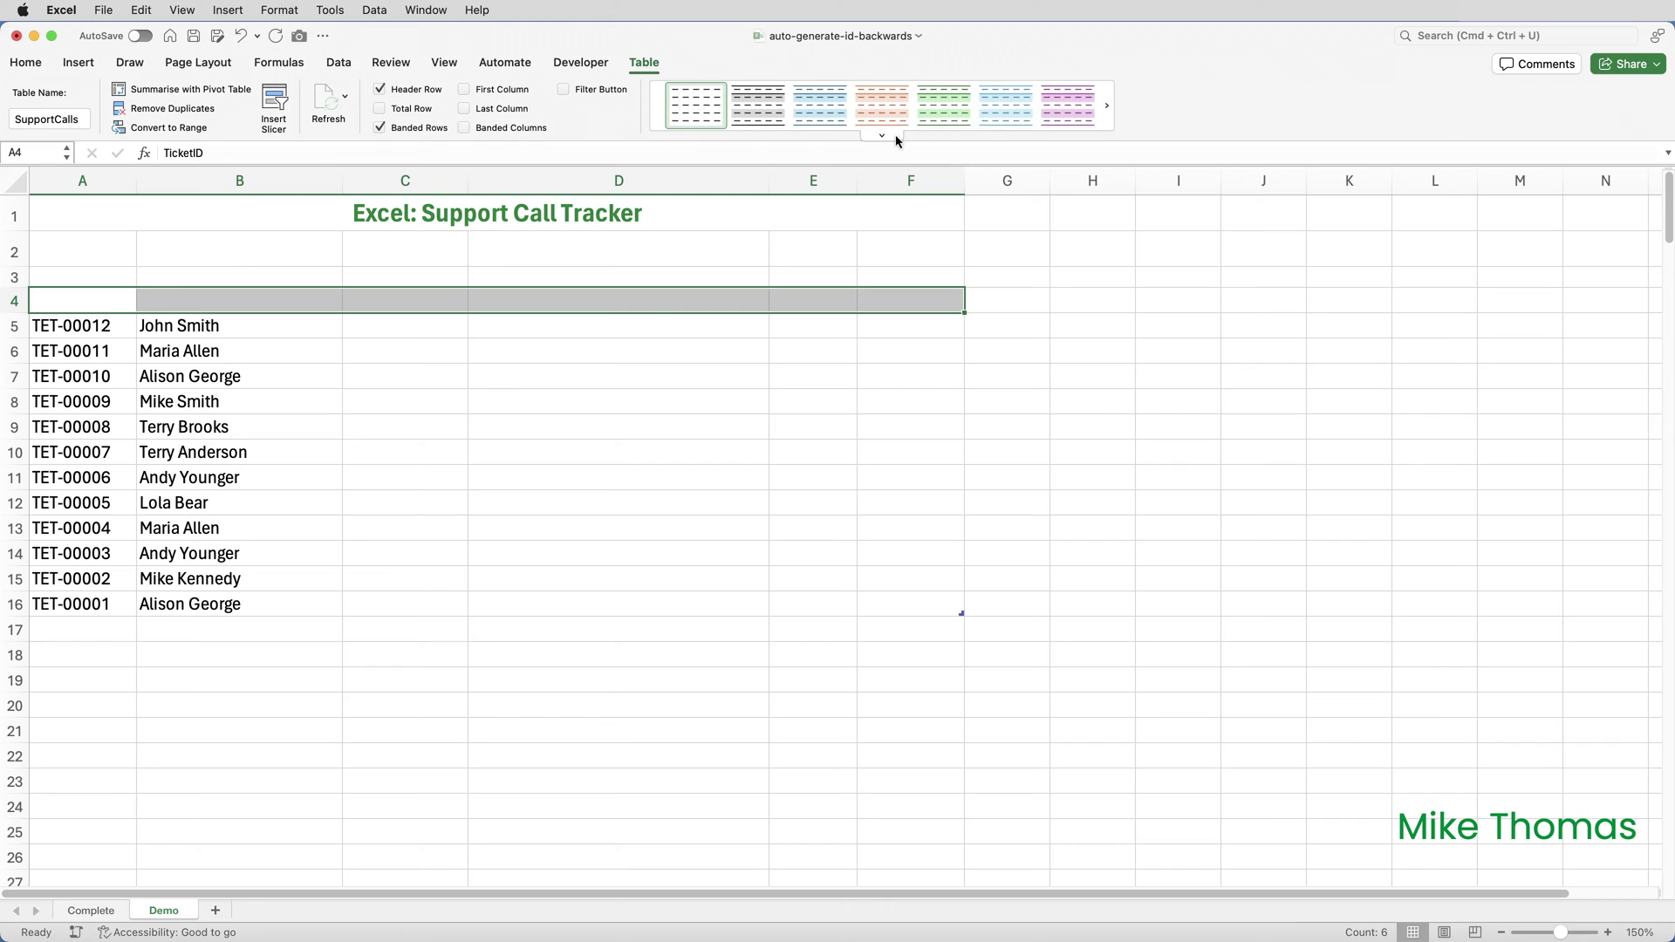
left_click(882, 135)
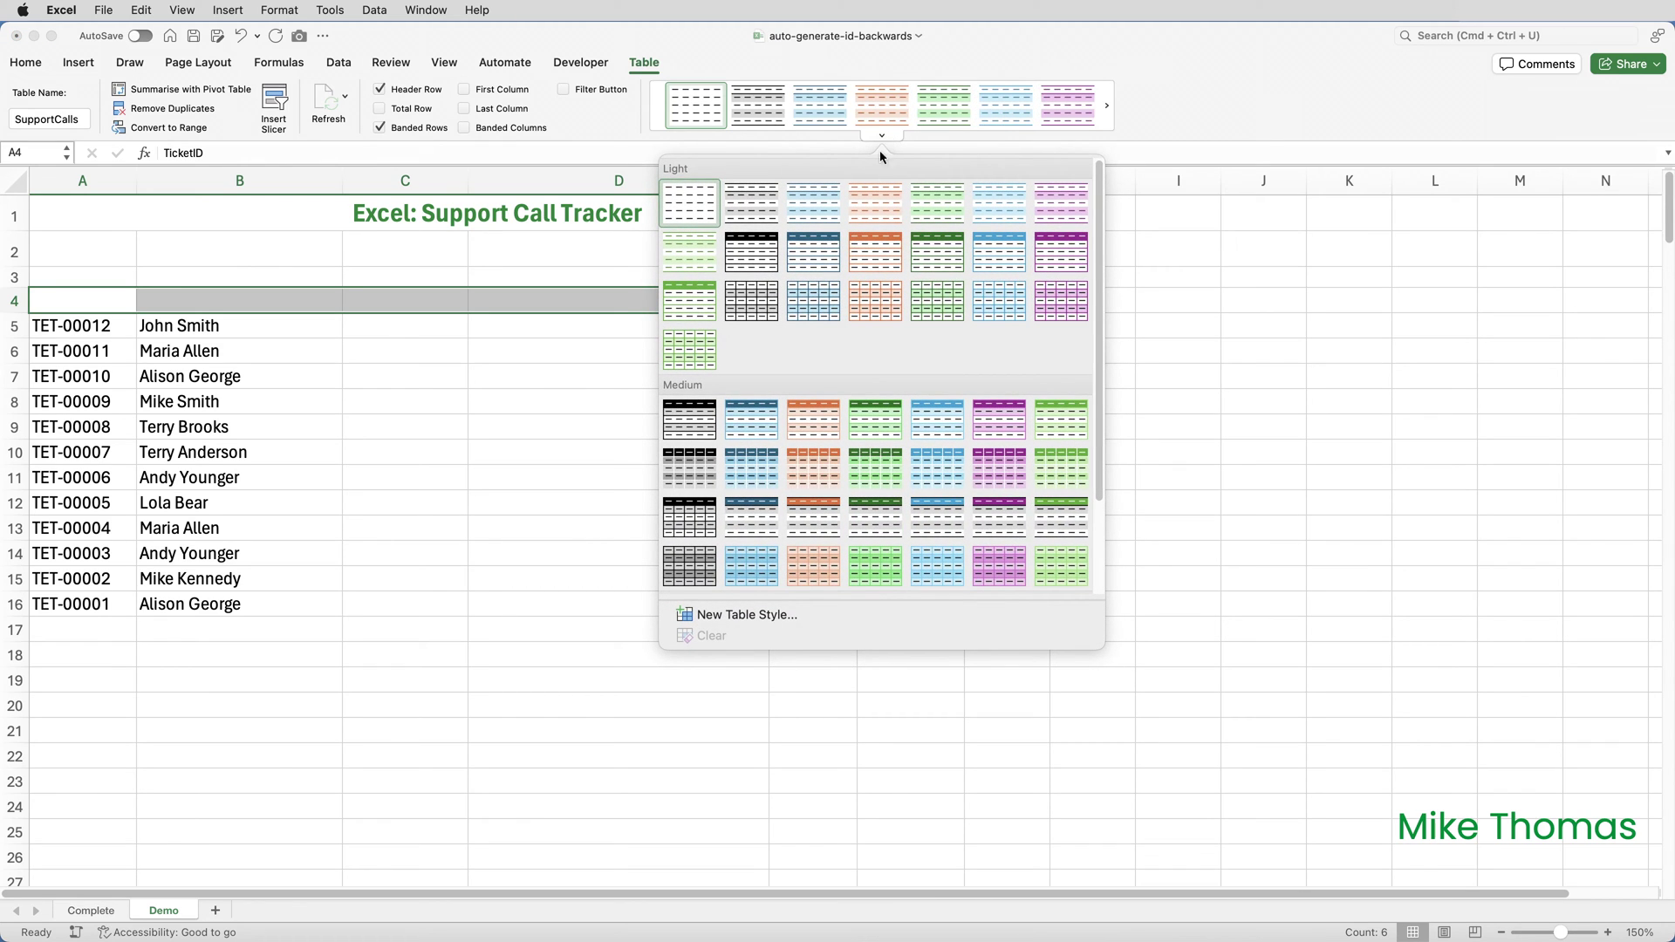
left_click(700, 305)
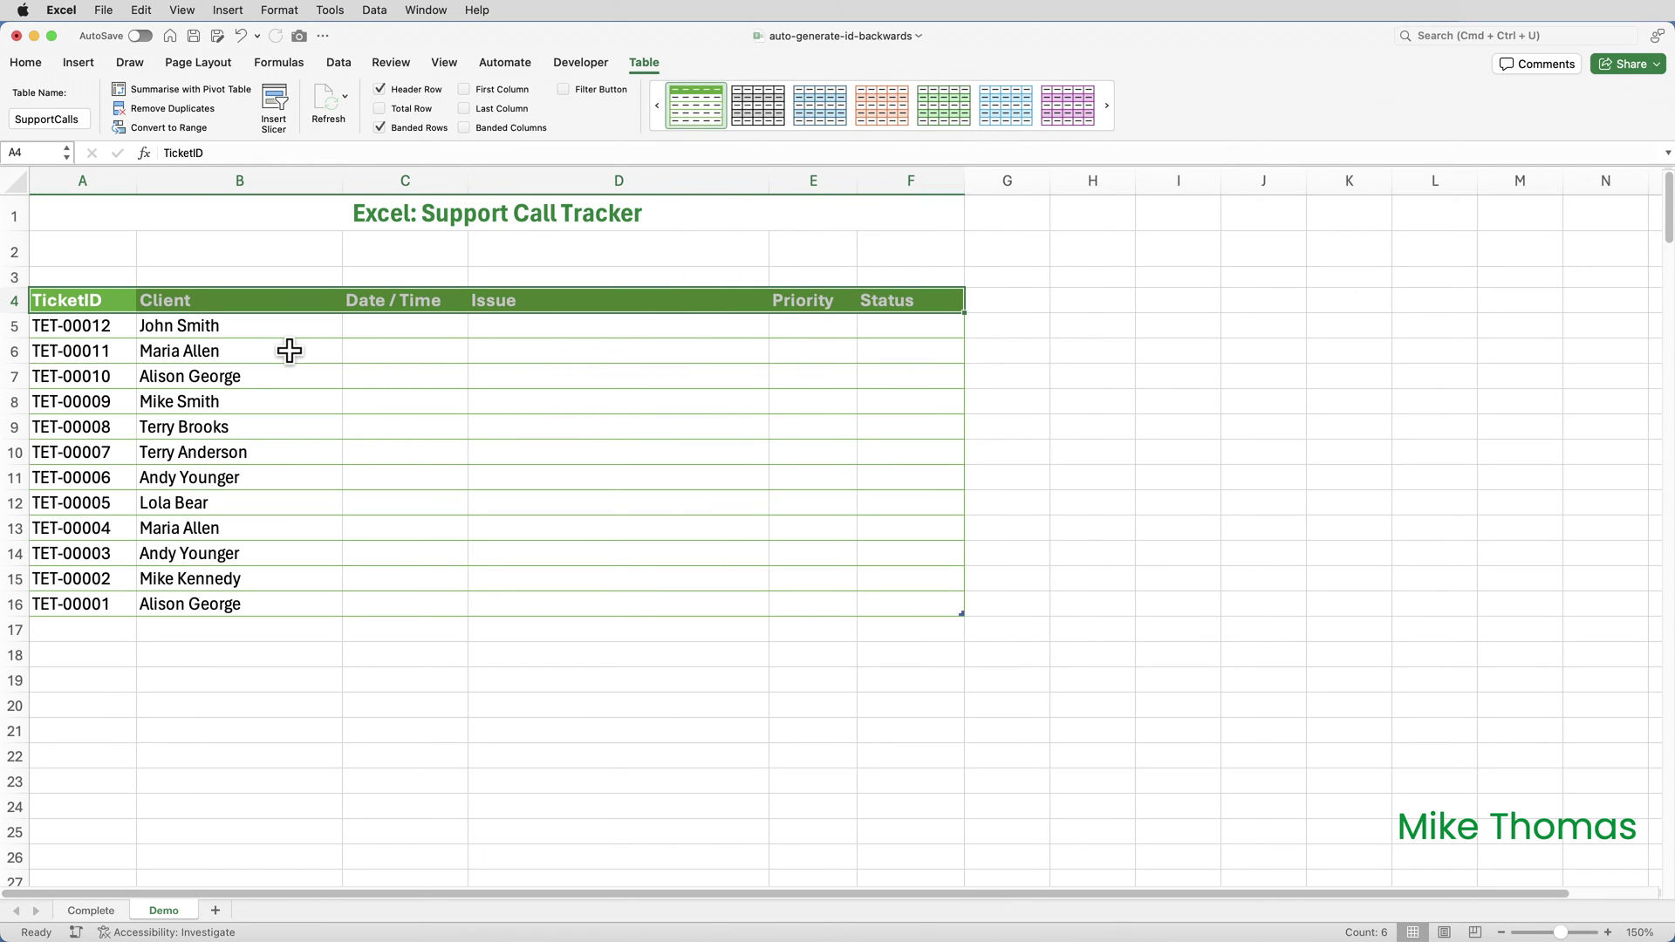
Step: Insert a new row 5 at the table top and enter a client name, numbered TET-00013
left_click(16, 329)
right_click(16, 332)
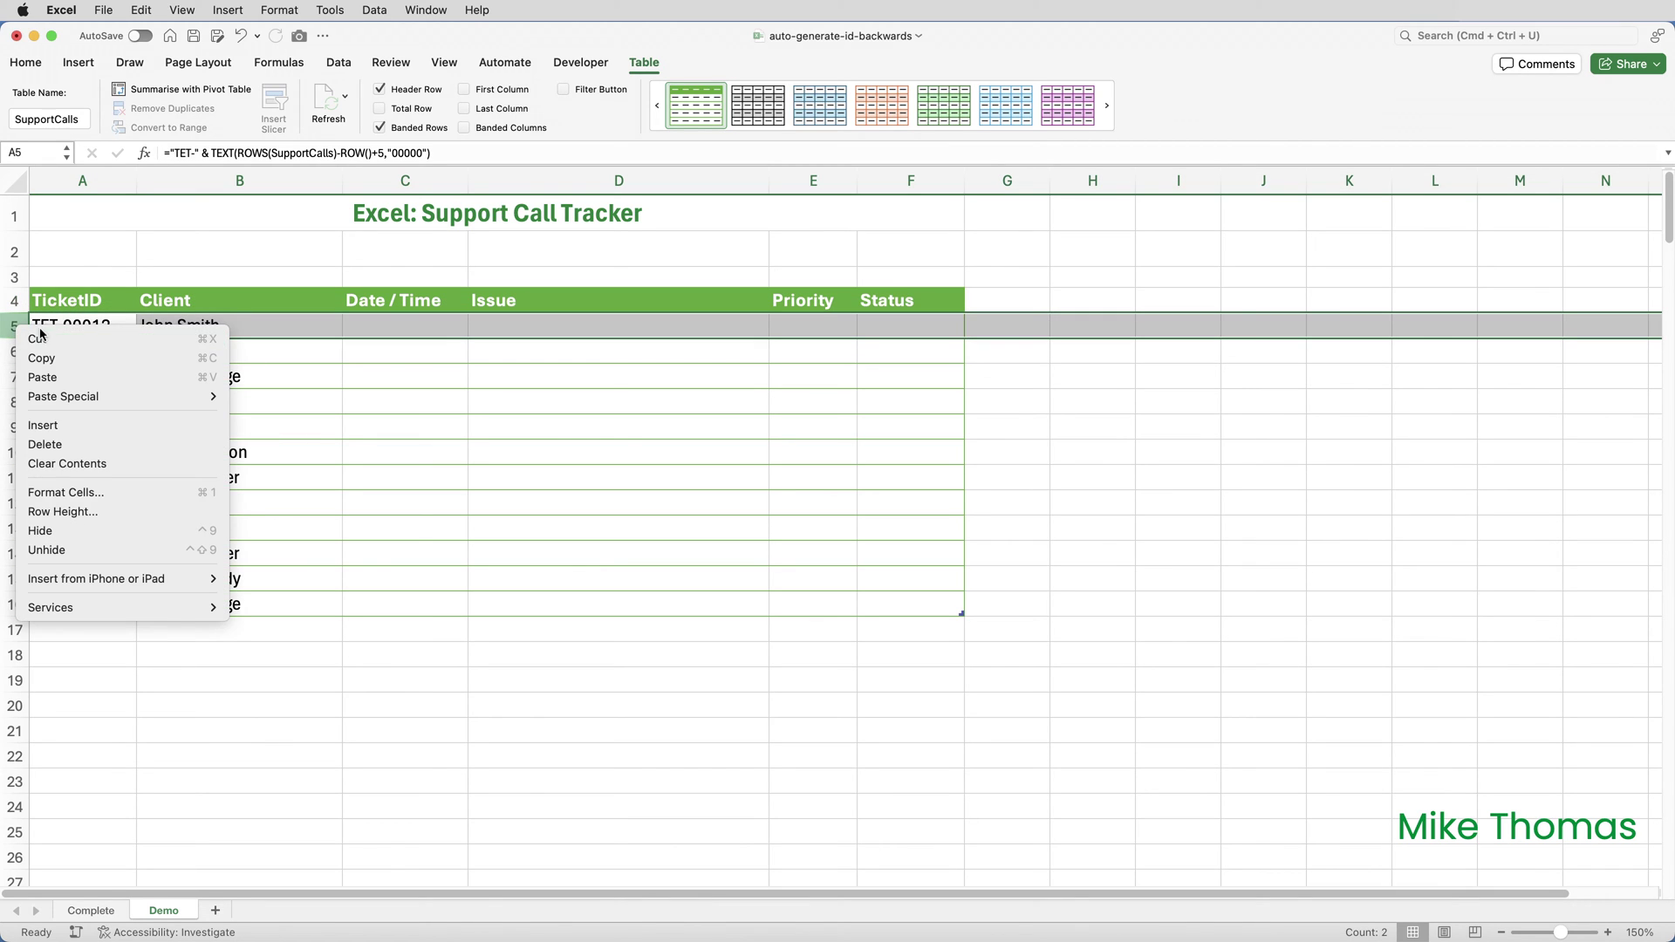
left_click(61, 427)
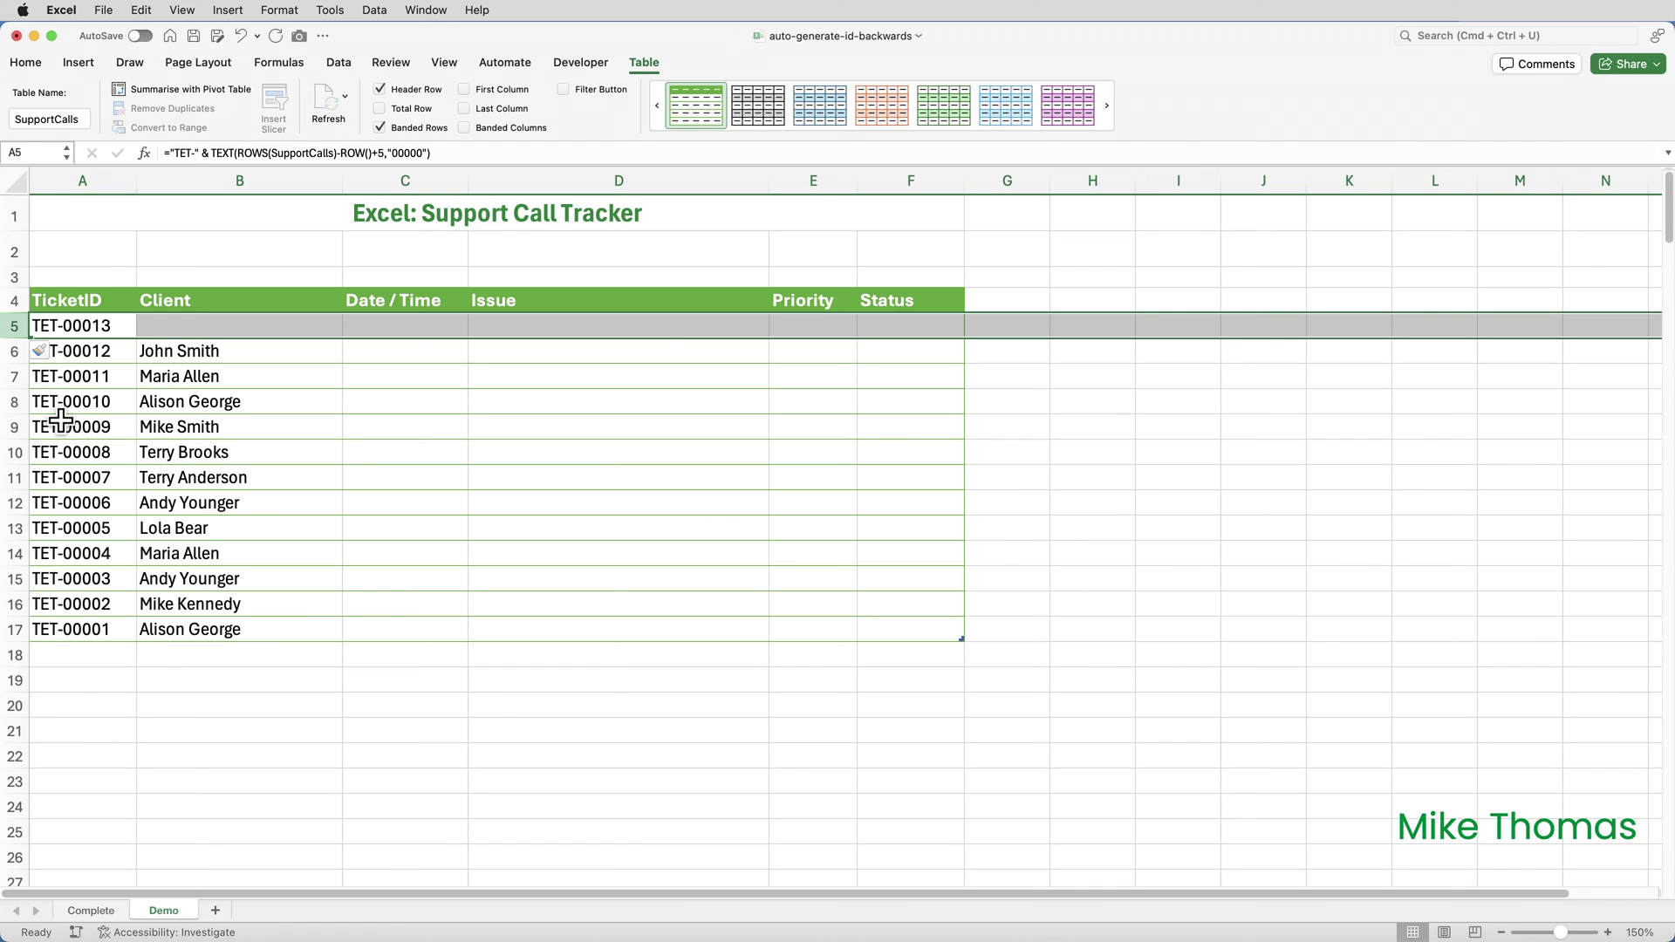
left_click(179, 331)
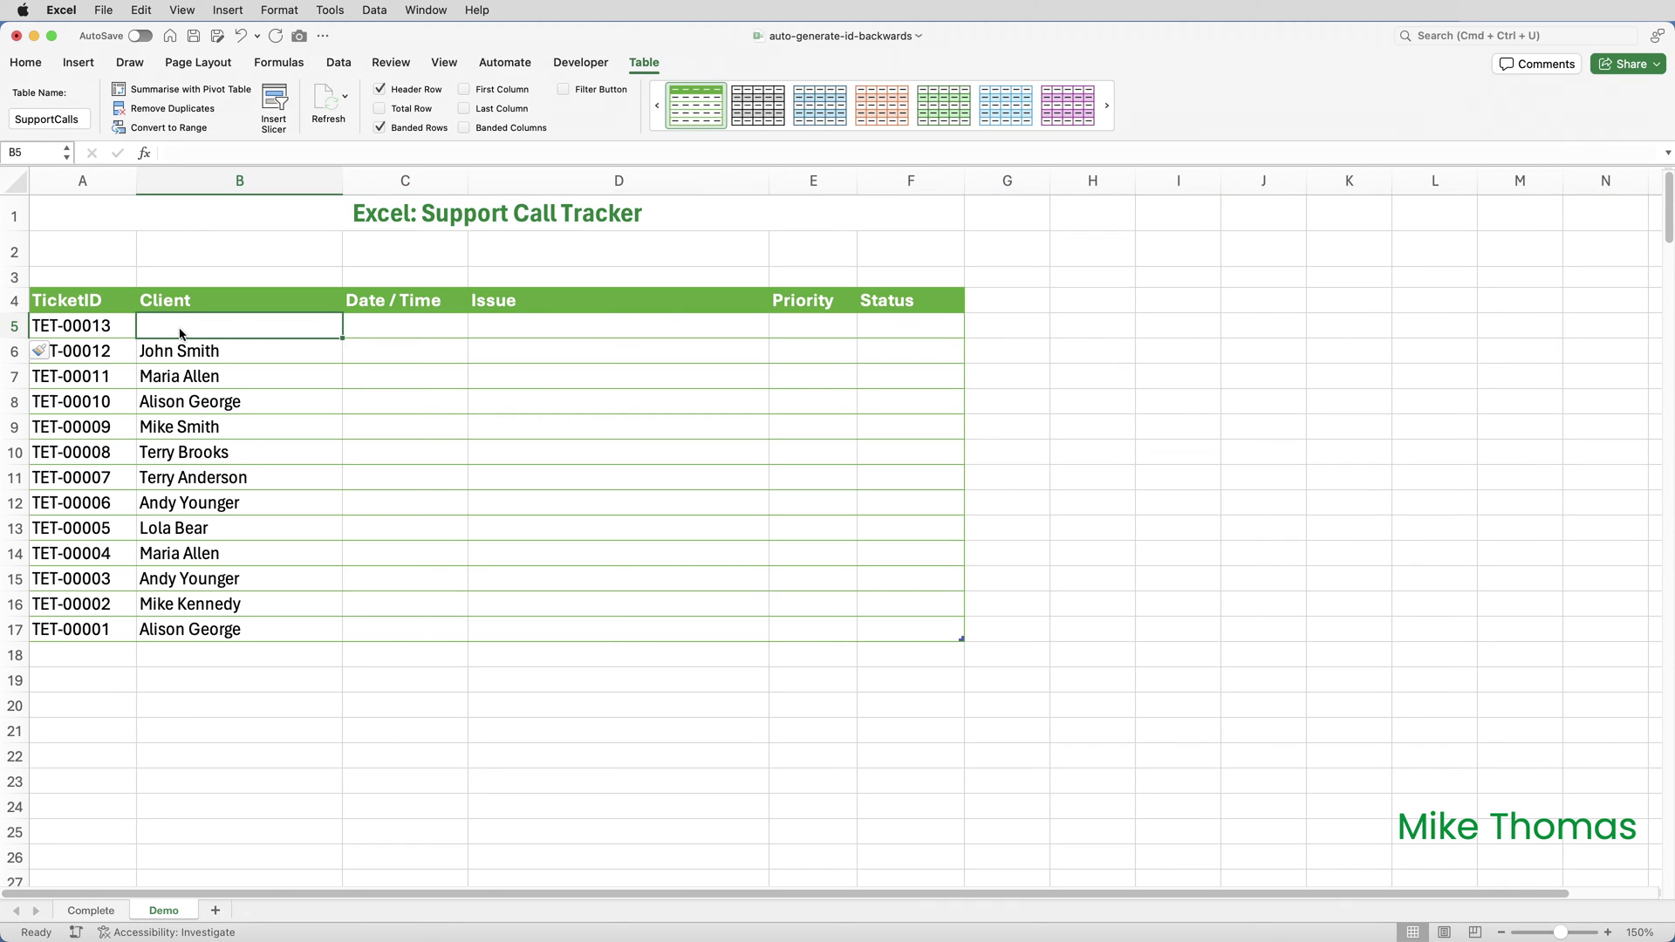
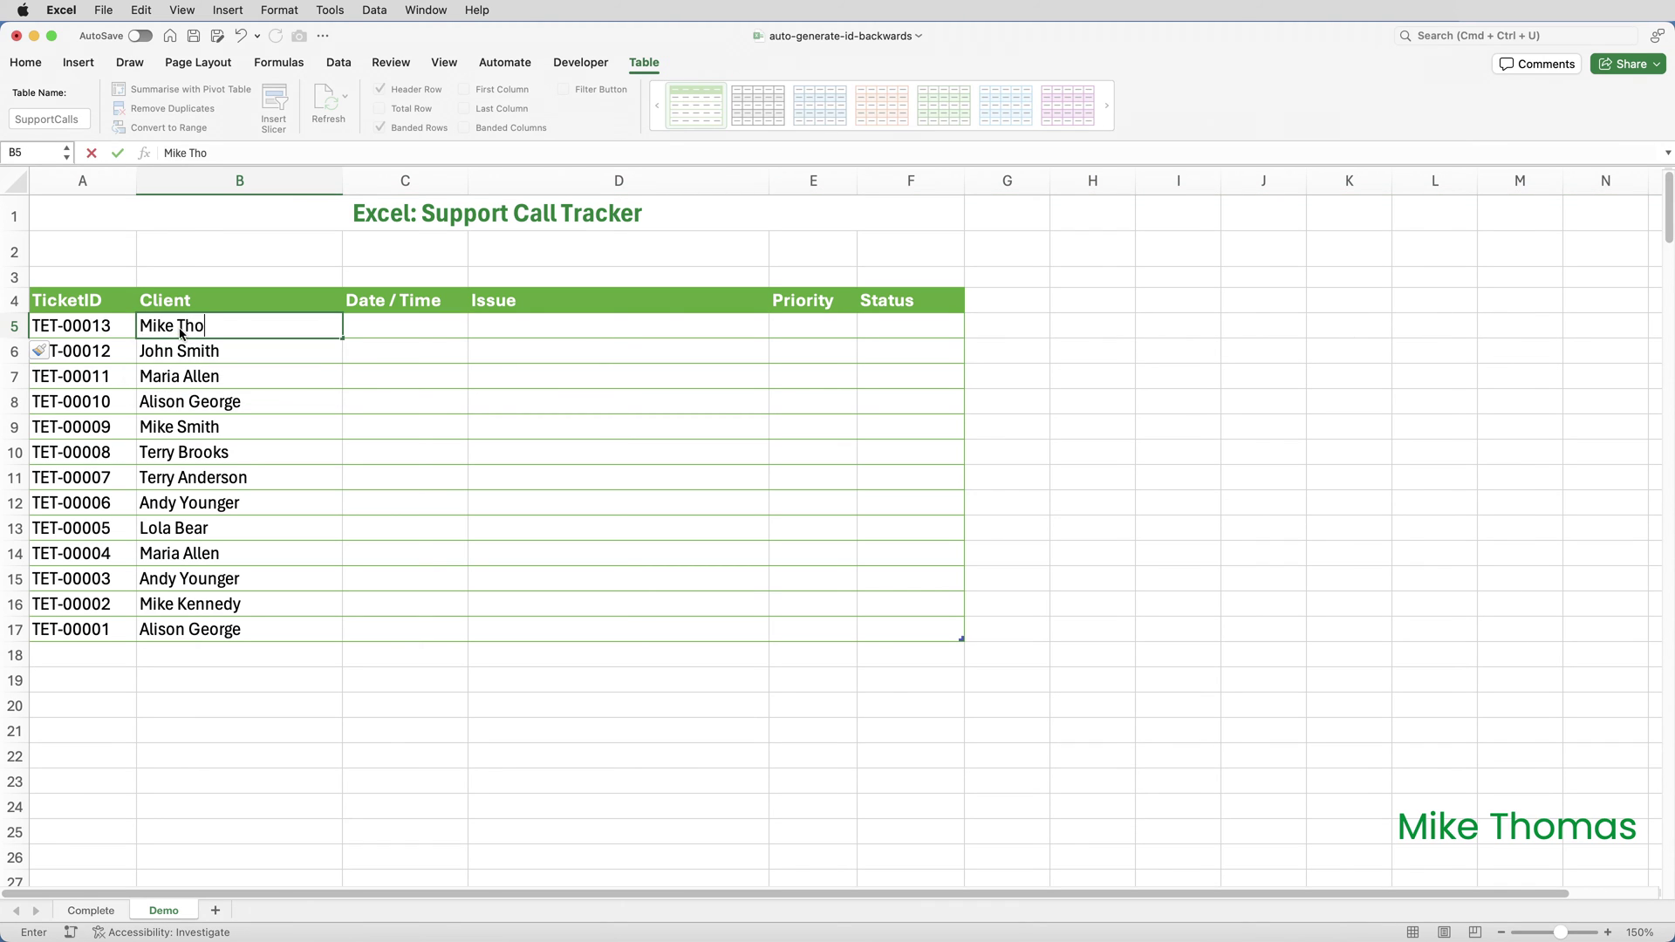
key("ctrl+Return")
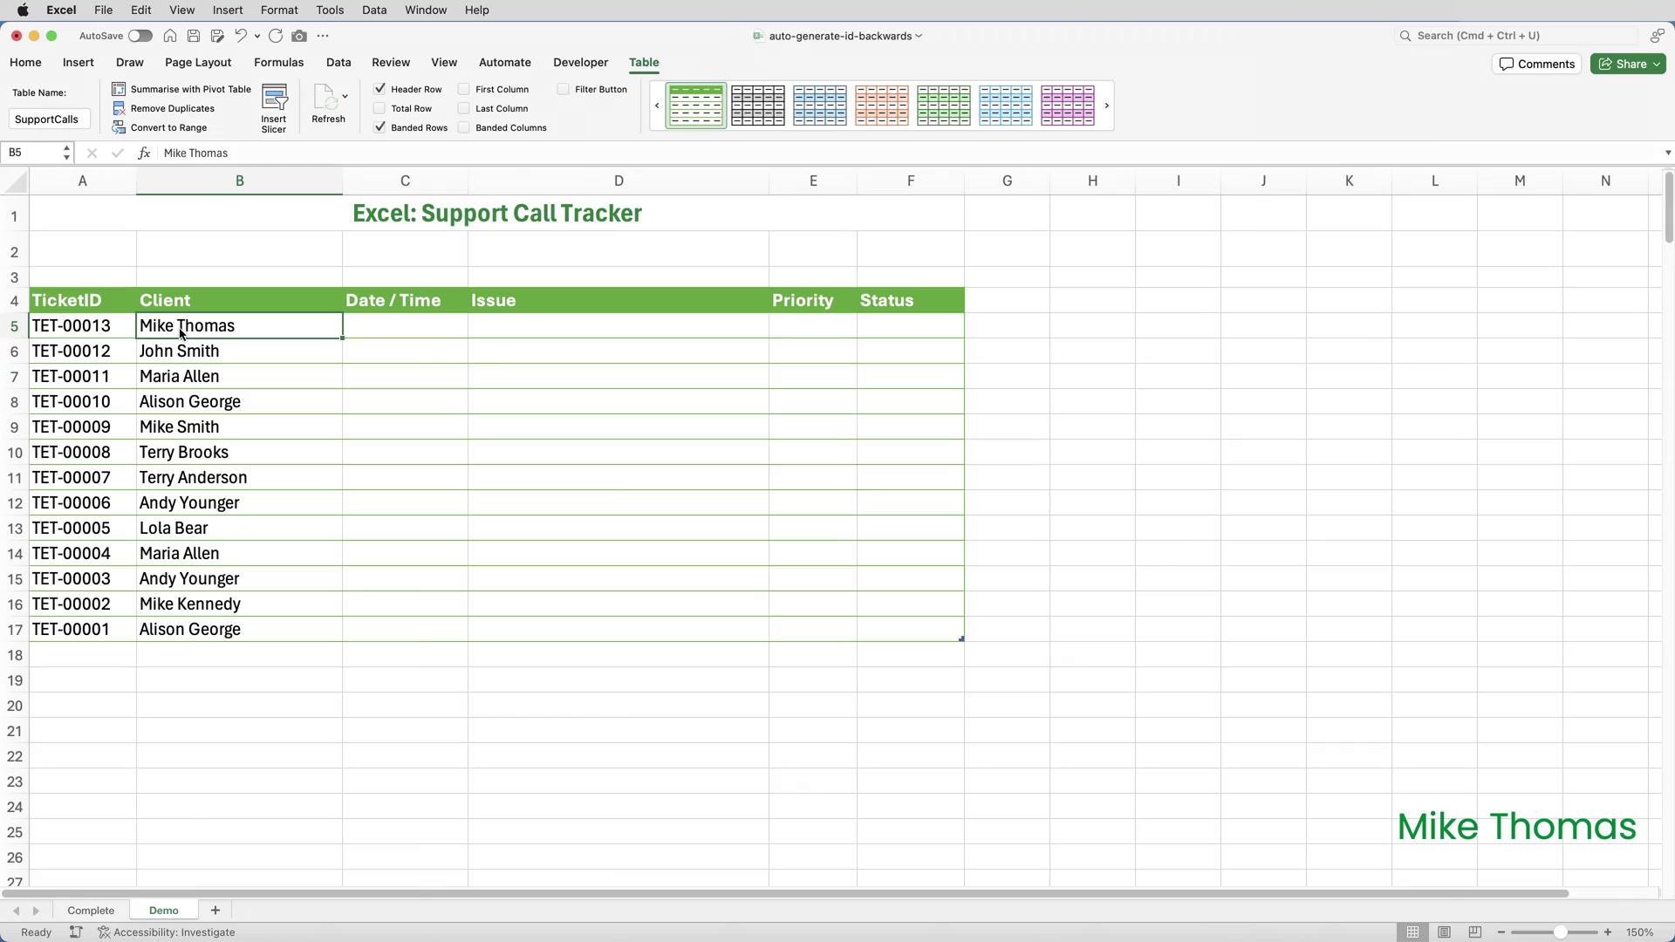